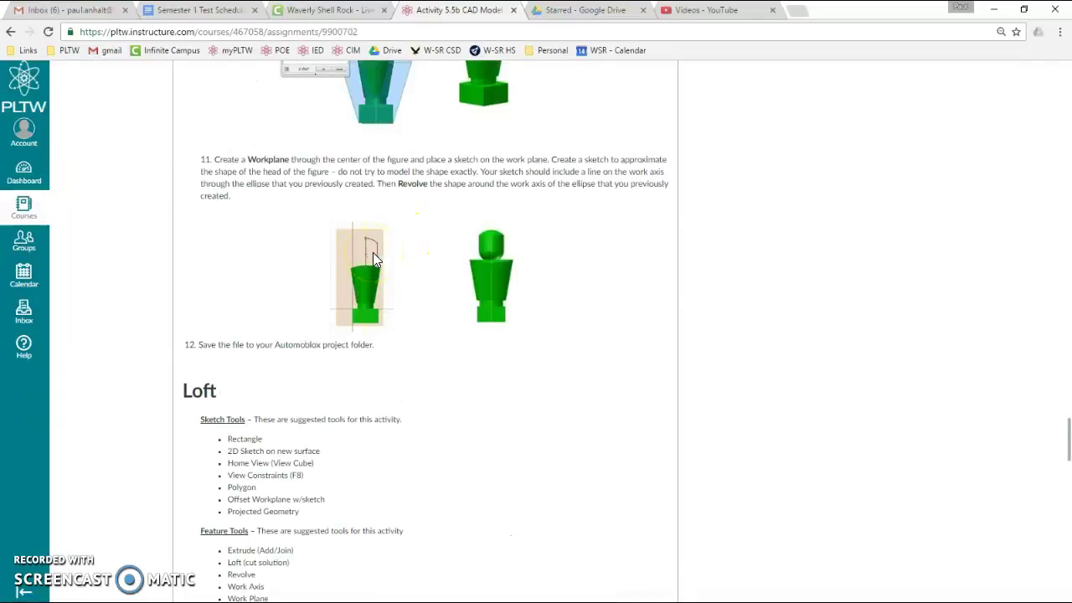
- Scroll the Canvas assignment down to the Loft section's V-block model and first extrude step
scroll(372, 255, down, 3)
click(347, 259)
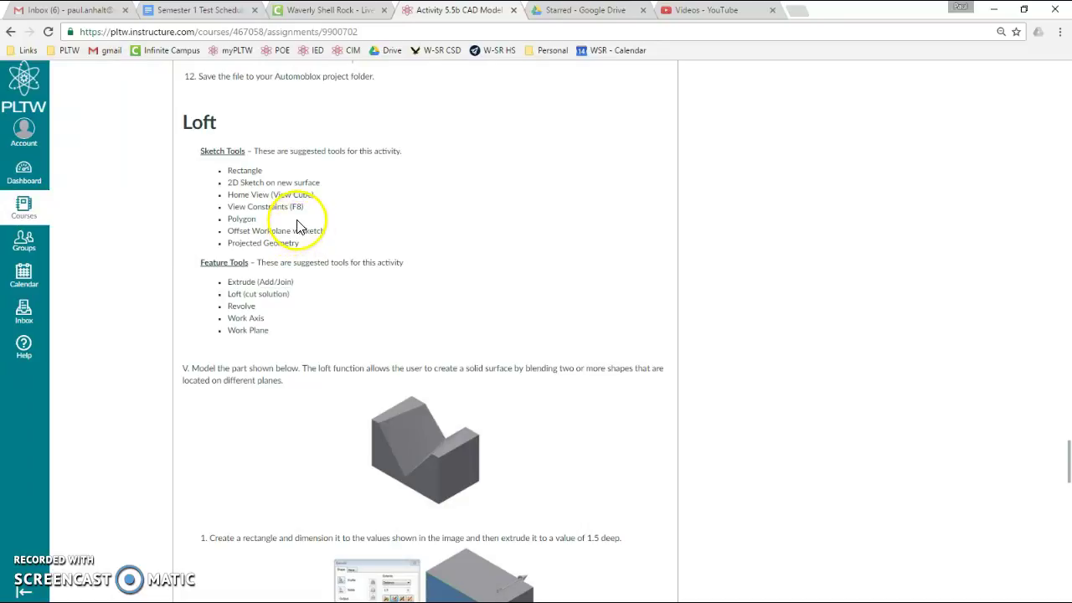
scroll(524, 306, down, 2)
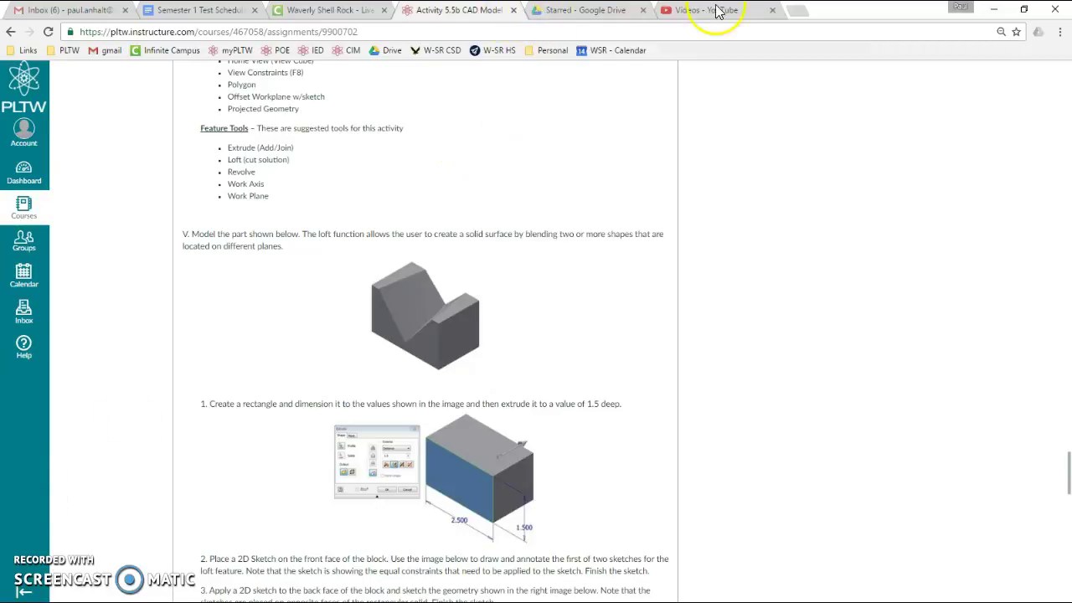
- In Inventor, create a new part and start a 2D sketch on the XY plane
key(alt+Tab)
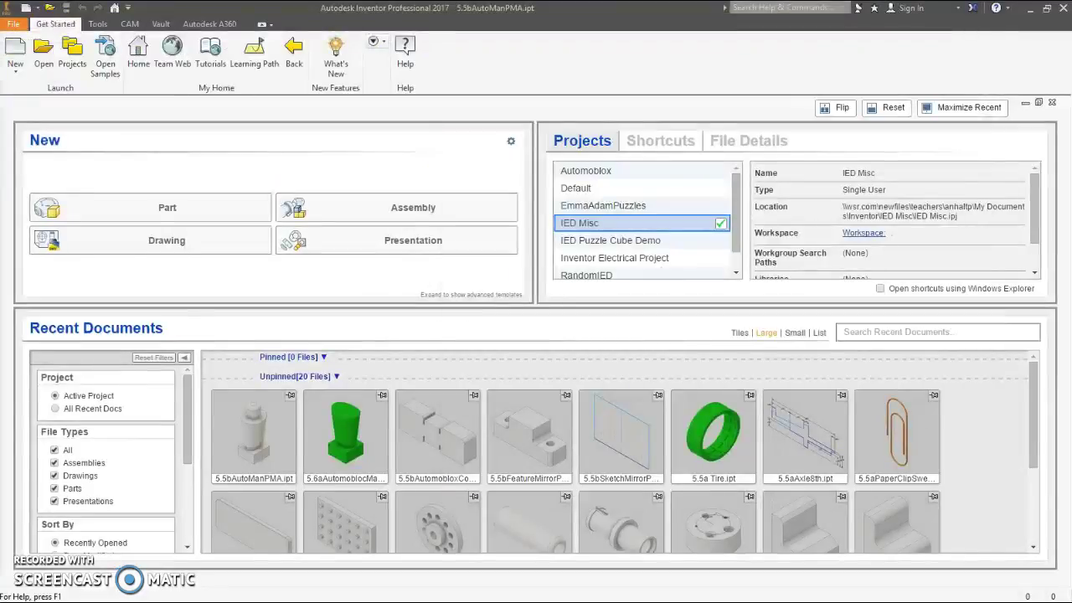
click(16, 51)
click(627, 450)
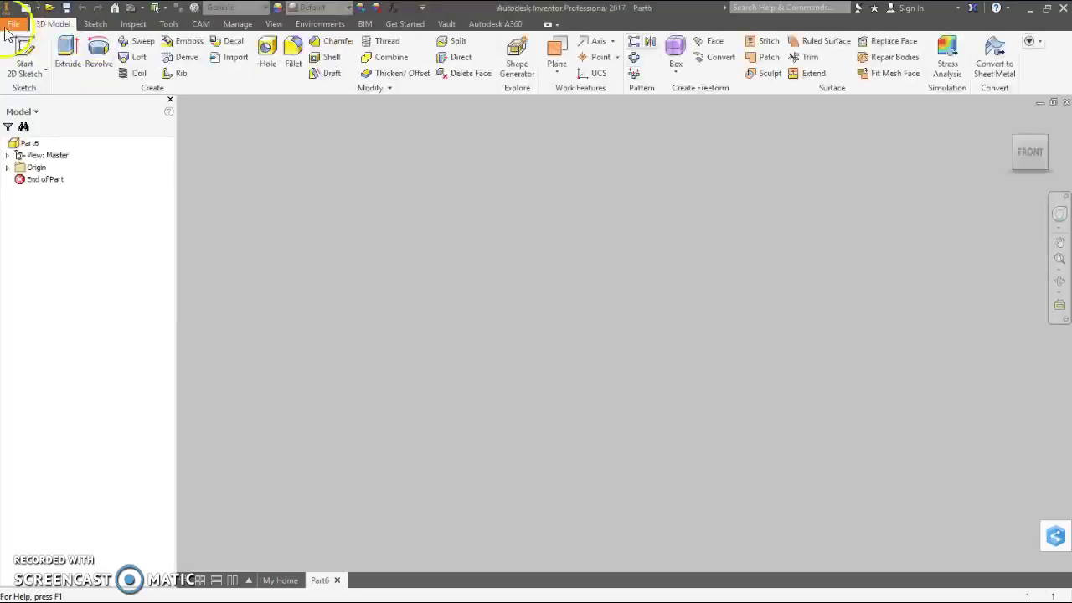
click(25, 52)
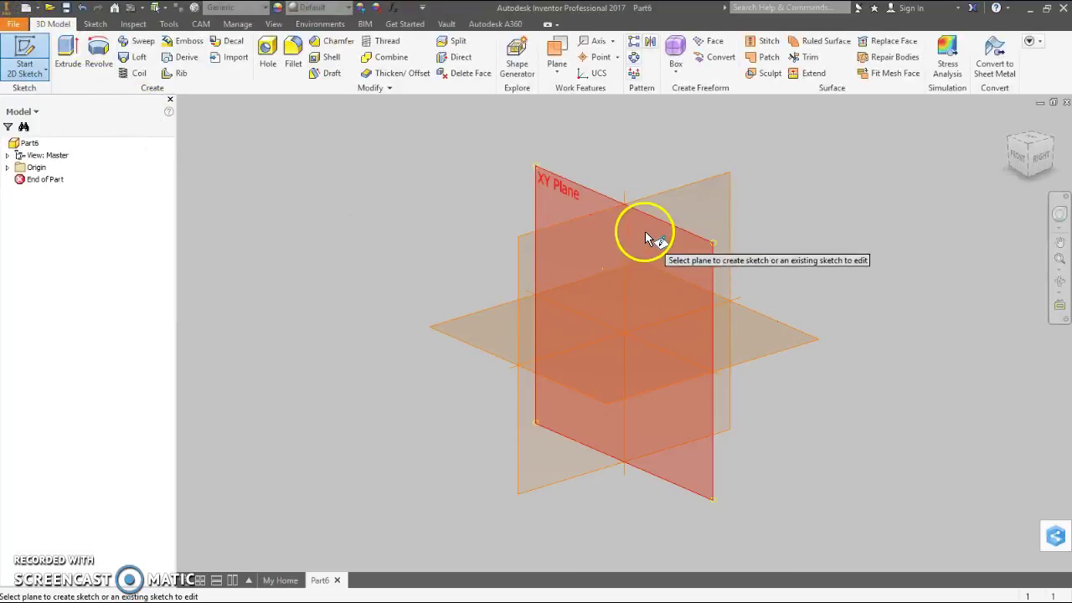
click(567, 195)
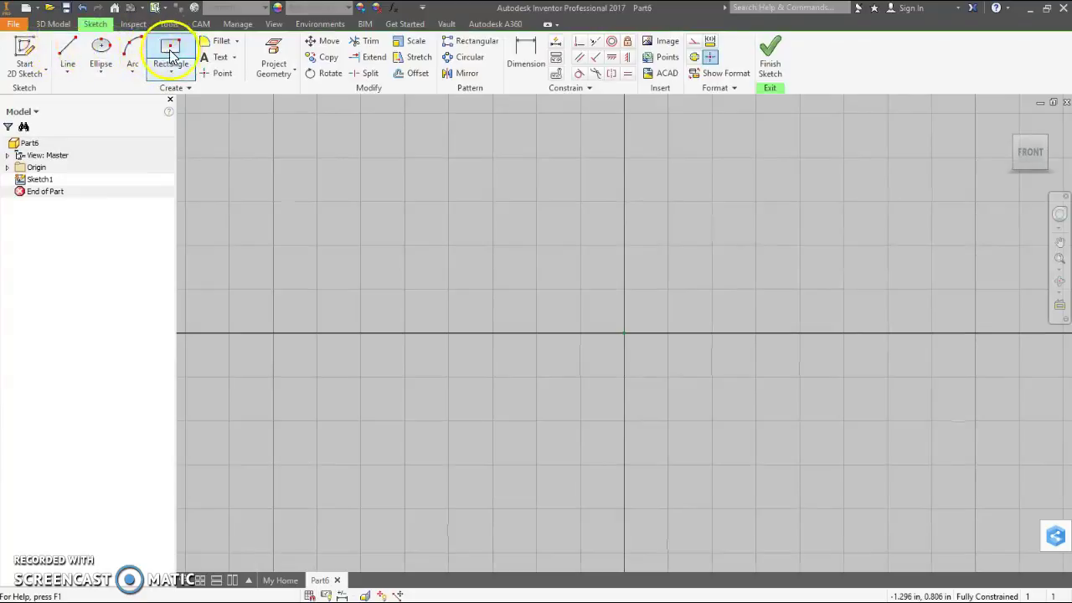
- Draw a 2.5 by 1.5 center-point rectangle centred on the origin
click(170, 52)
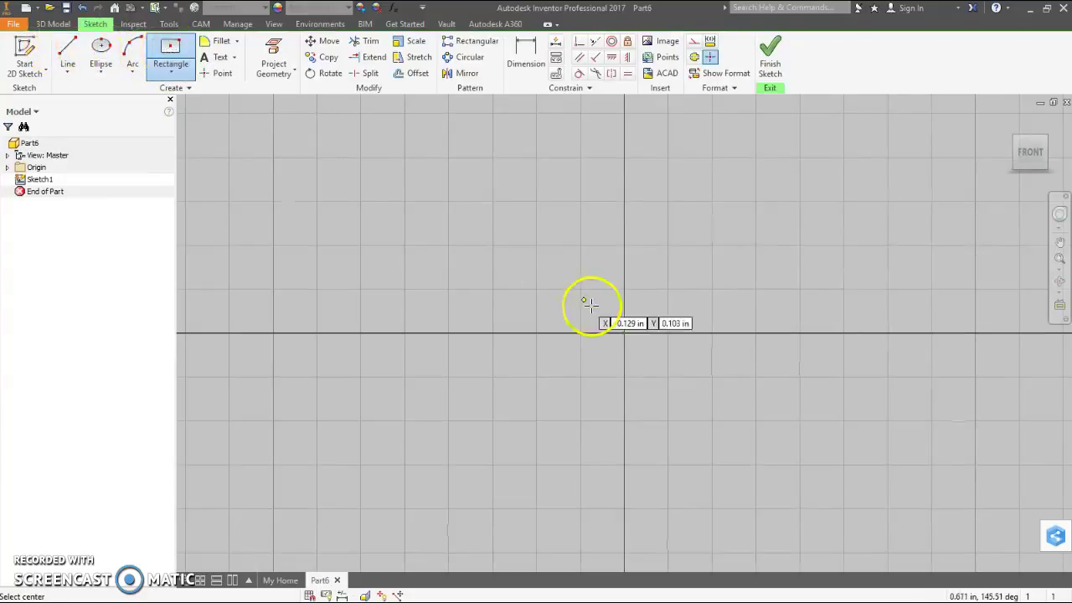
click(624, 334)
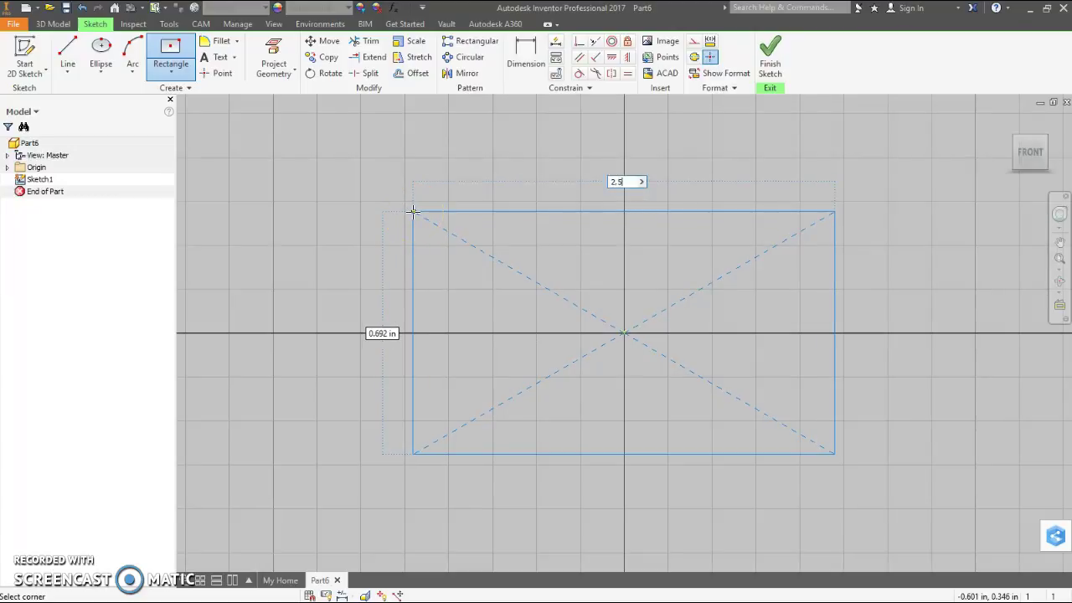
key(Tab)
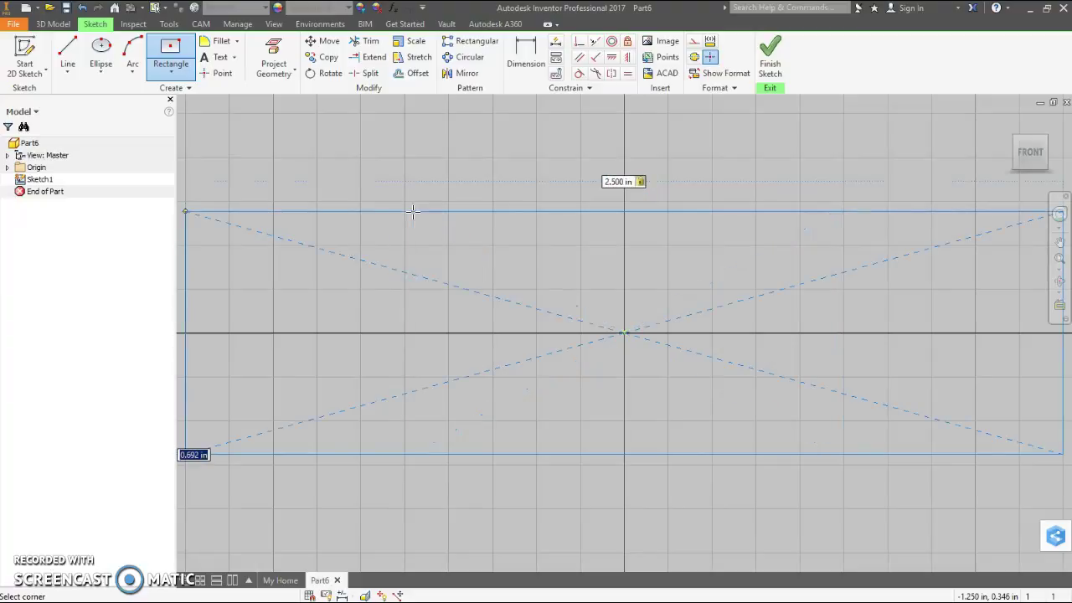
text(1.5)
key(Return)
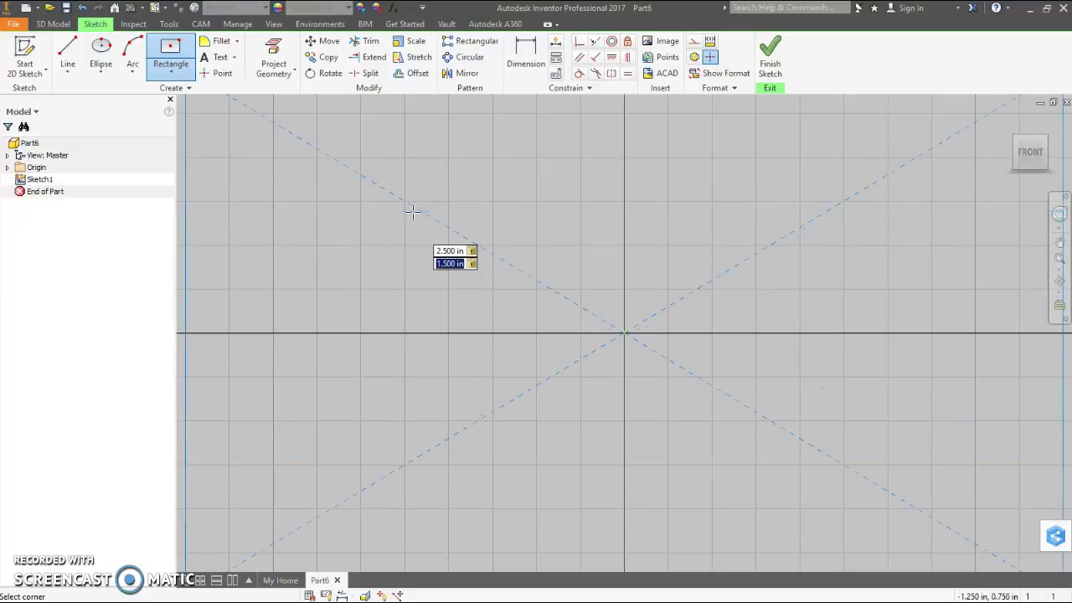
key(Home)
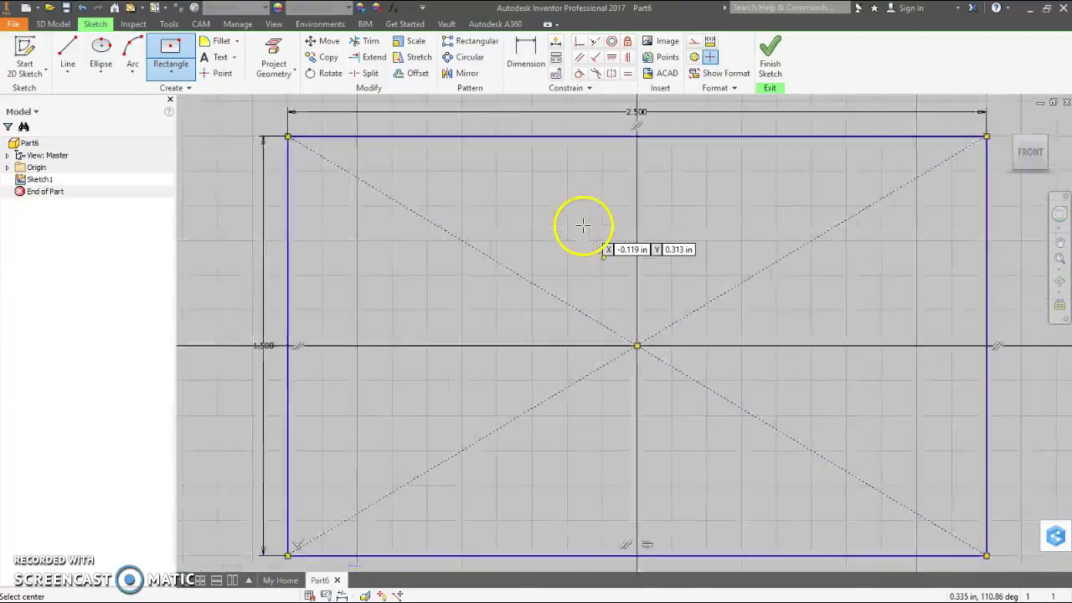
- Finish the sketch and extrude the rectangle 1.5 in symmetrically as Extrusion1
click(770, 55)
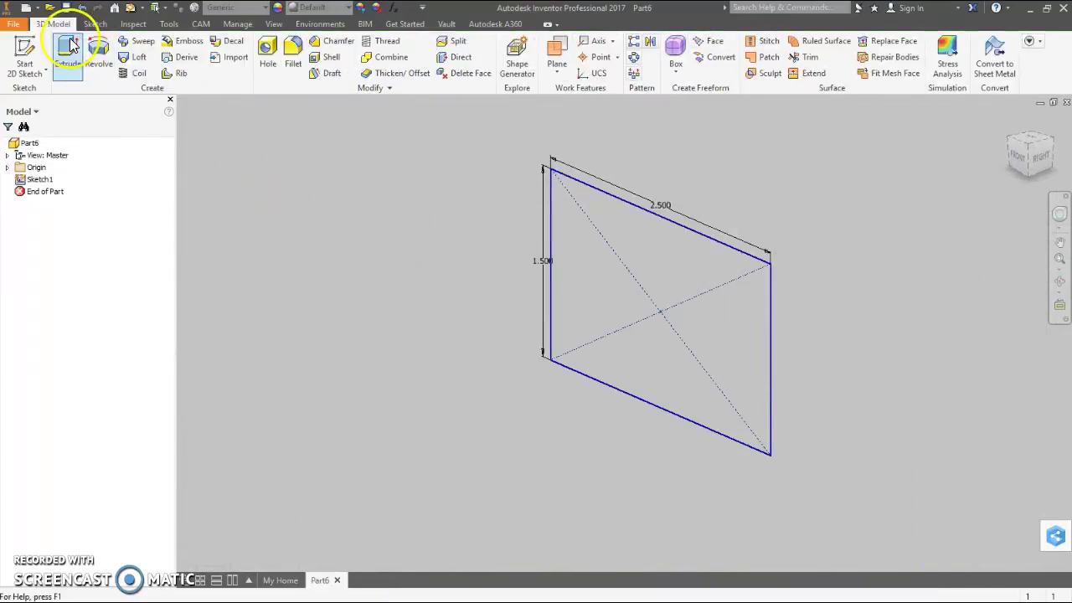
click(67, 52)
click(238, 162)
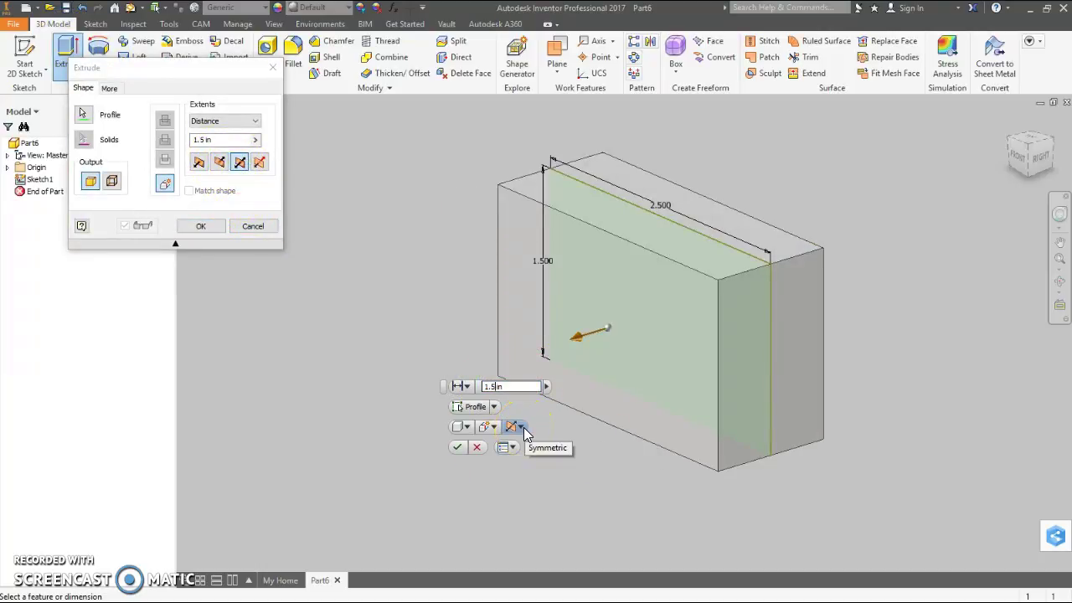
key(Return)
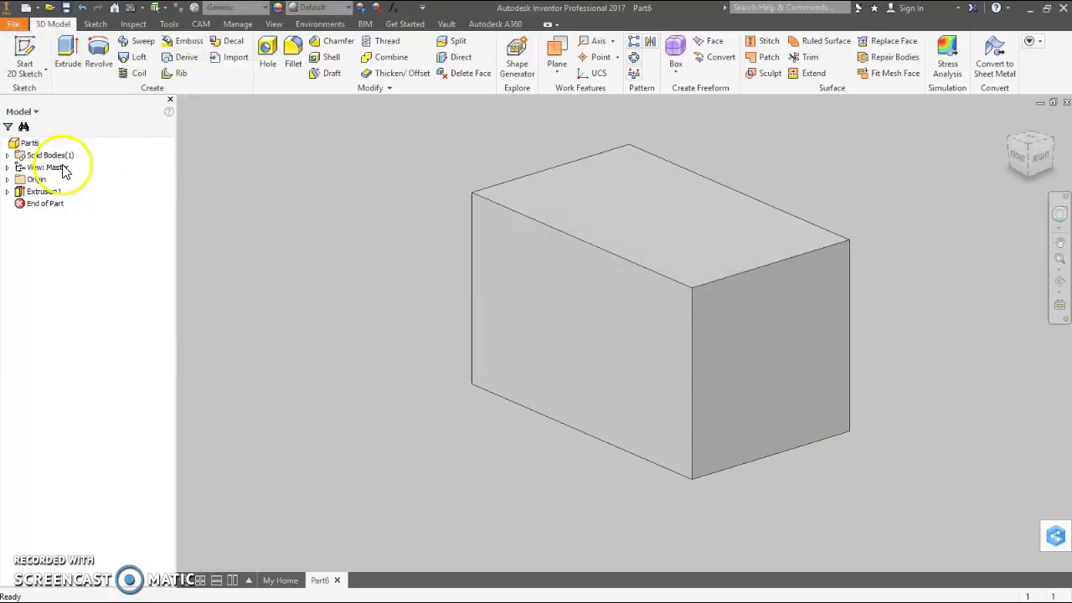
- Check the next loft instructions in Chrome, then return to Inventor
key(alt+Tab)
scroll(598, 287, down, 8)
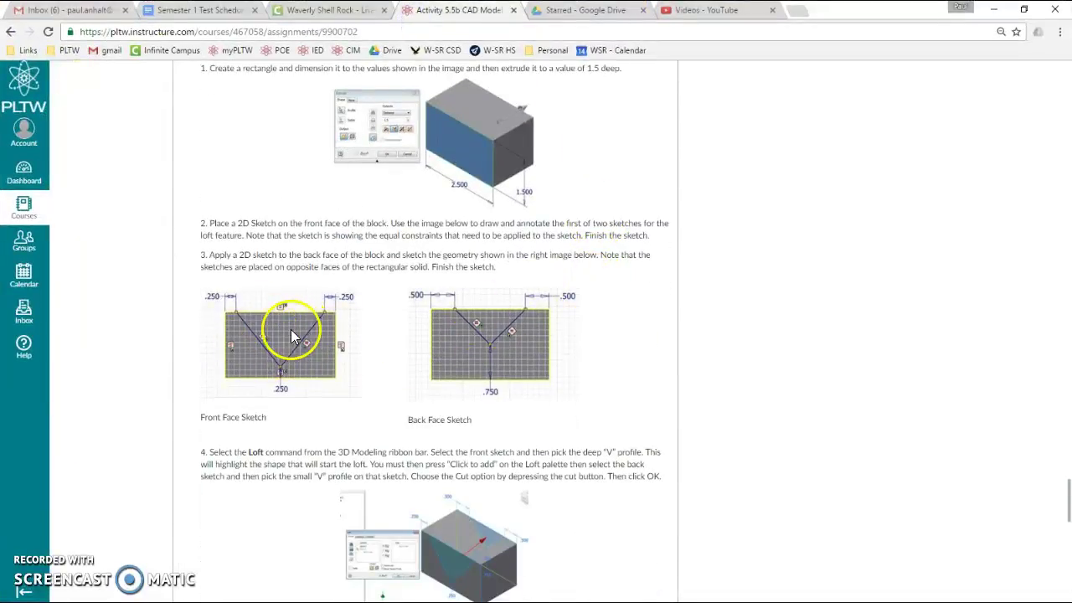
click(34, 583)
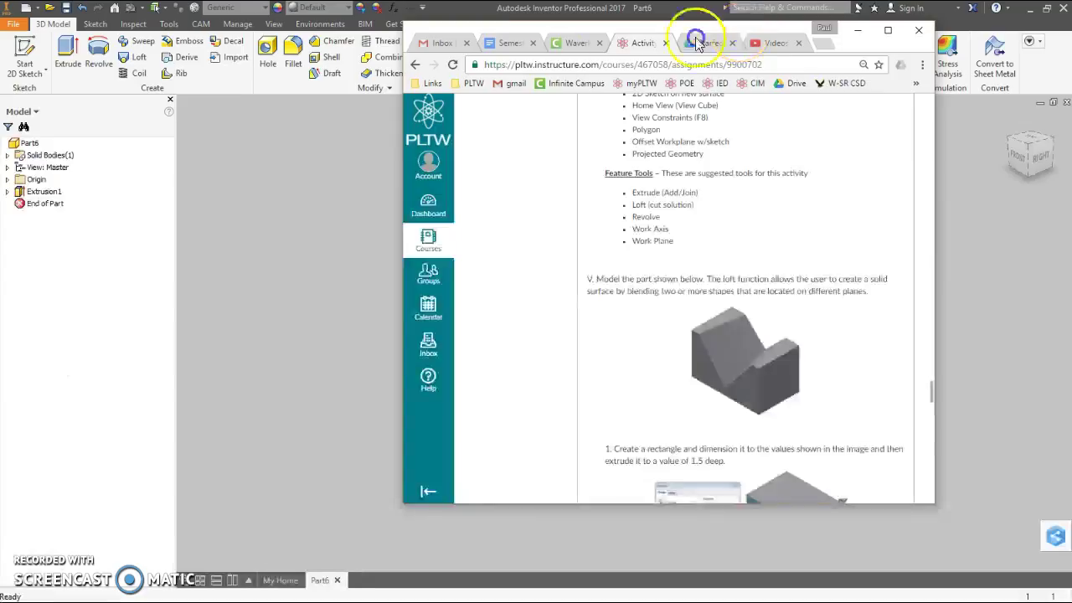
- Sketch a V of two lines from the top edge on the block's front face
click(26, 59)
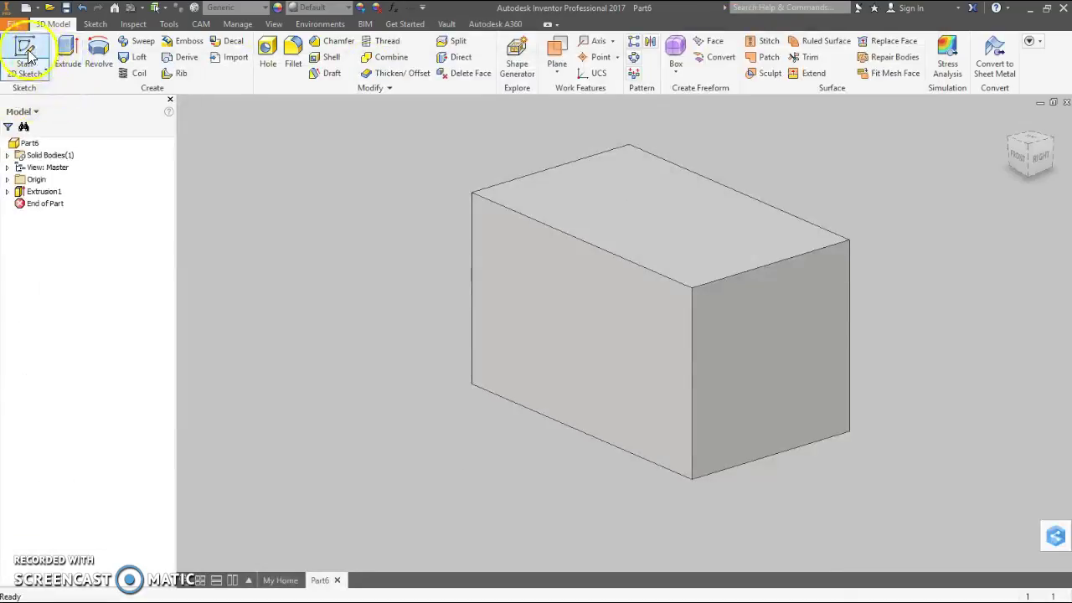
click(533, 272)
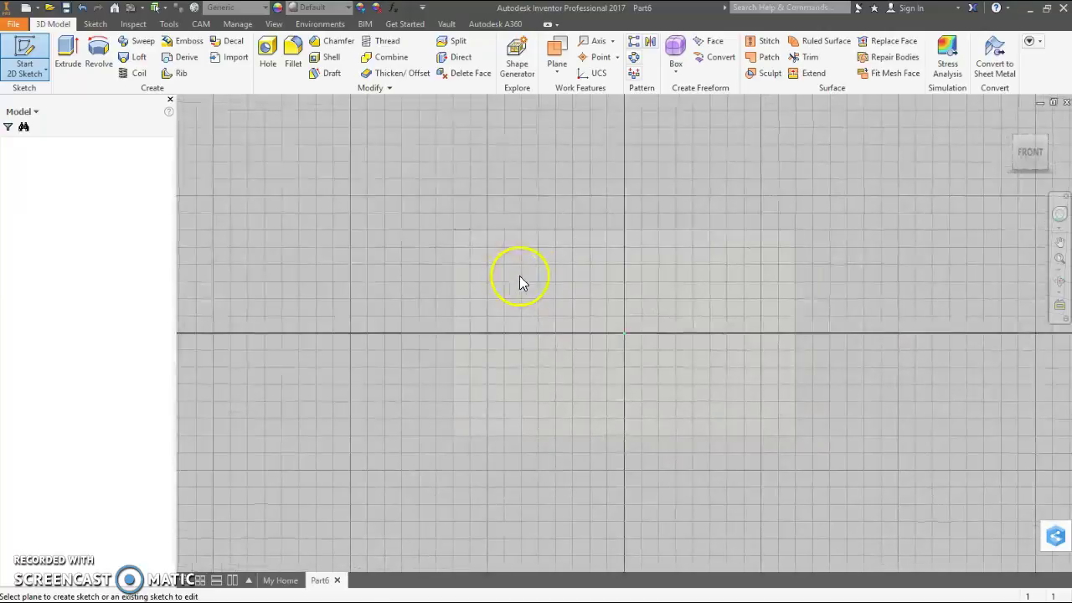
click(75, 56)
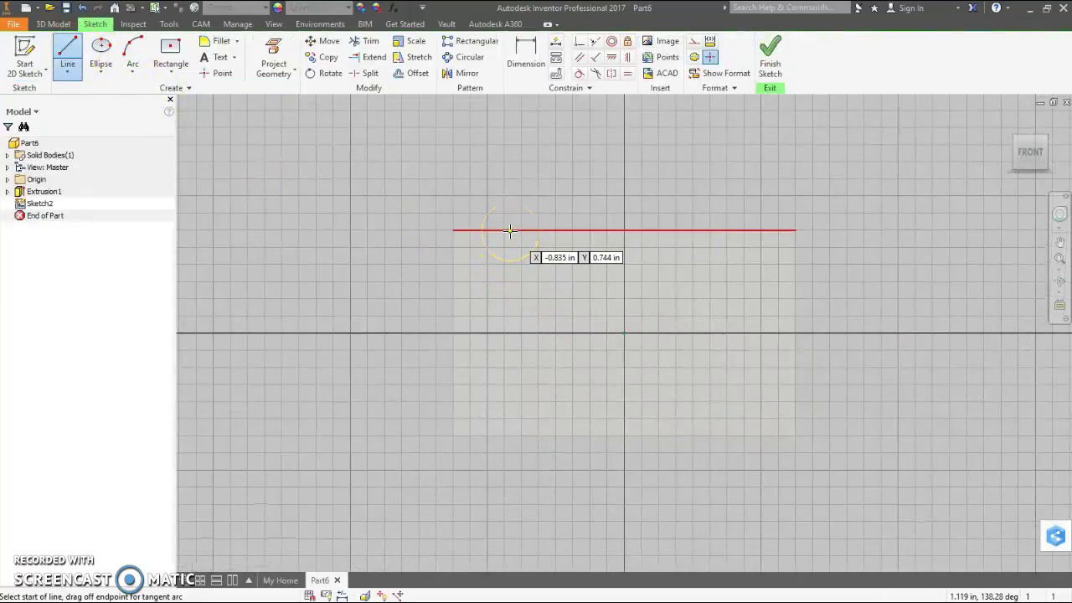
drag(510, 230, 623, 387)
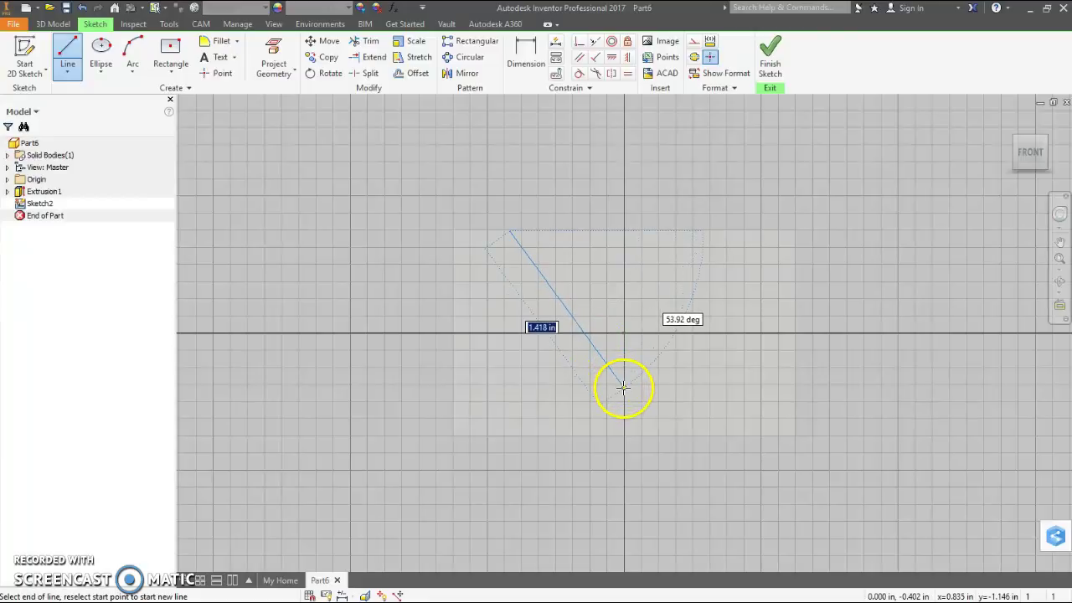
click(623, 386)
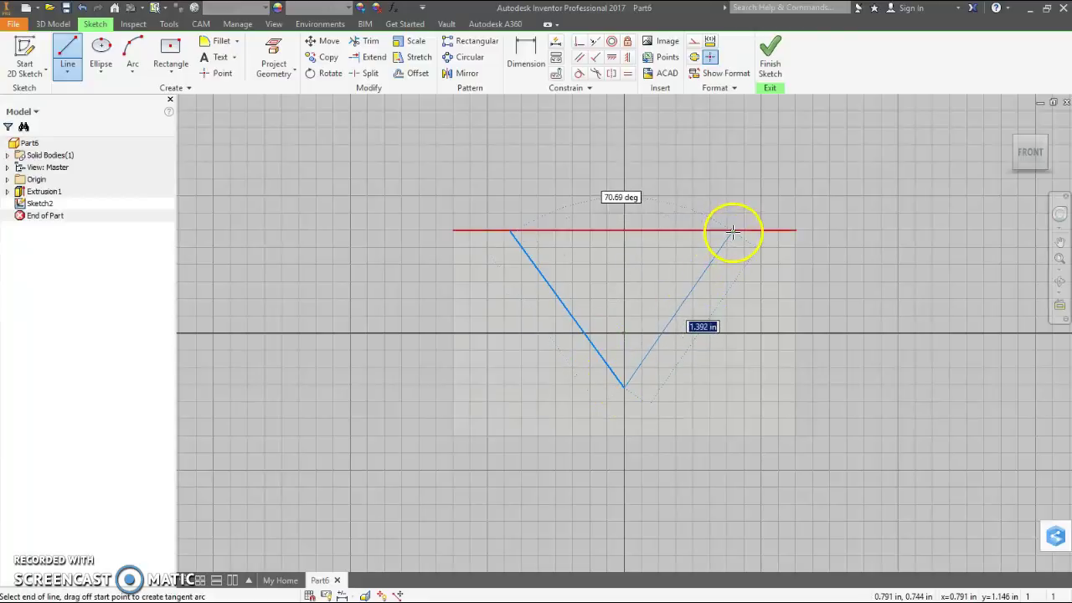
click(731, 231)
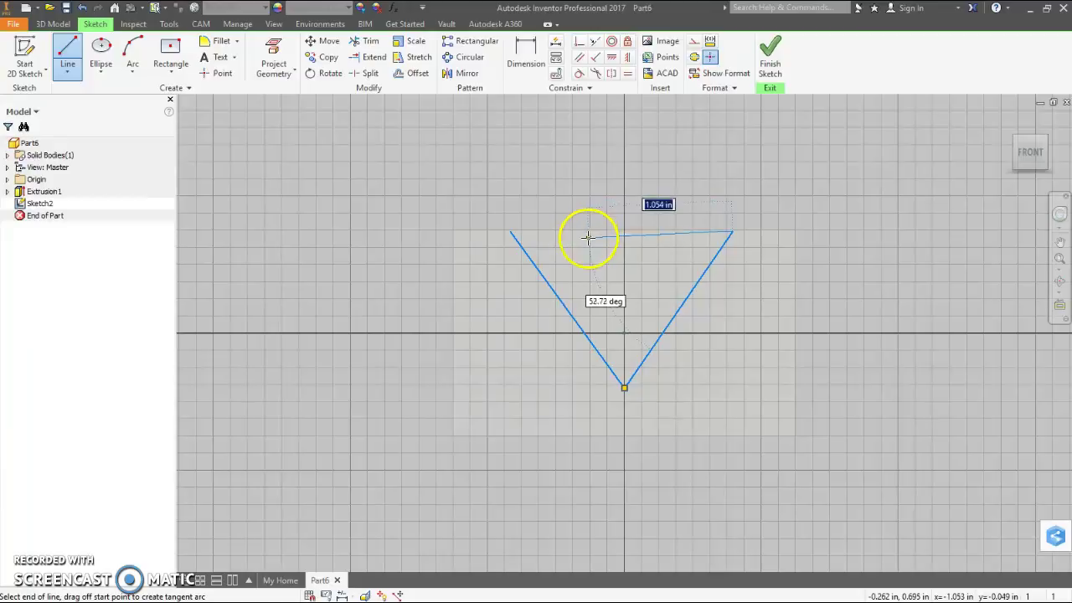
right_click(692, 170)
click(718, 172)
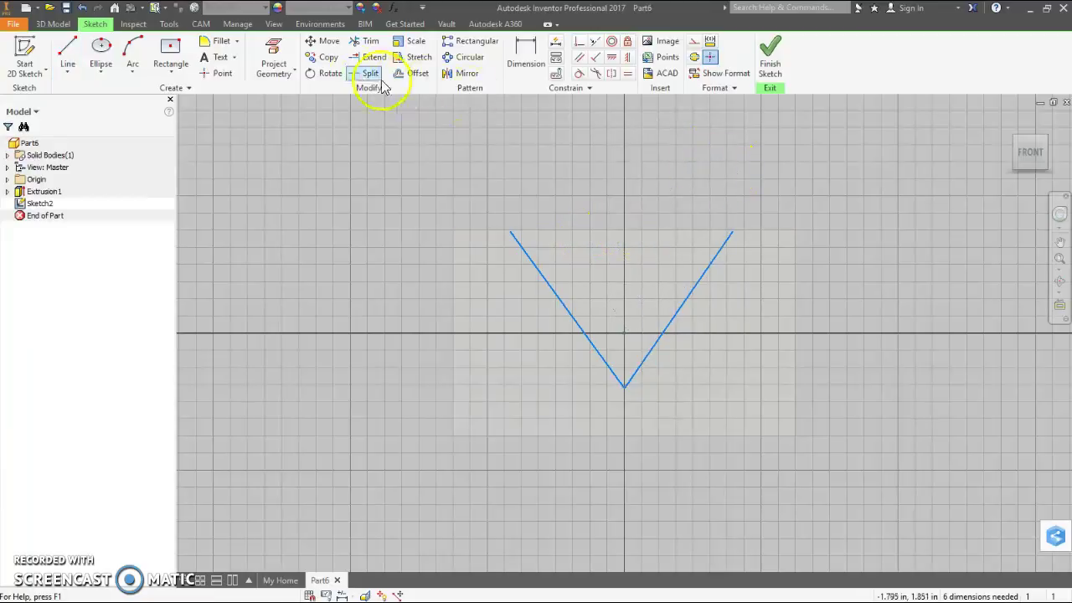
- Dimension the V with .250 side gaps at both top ends and a 0.25 vertex height
click(524, 52)
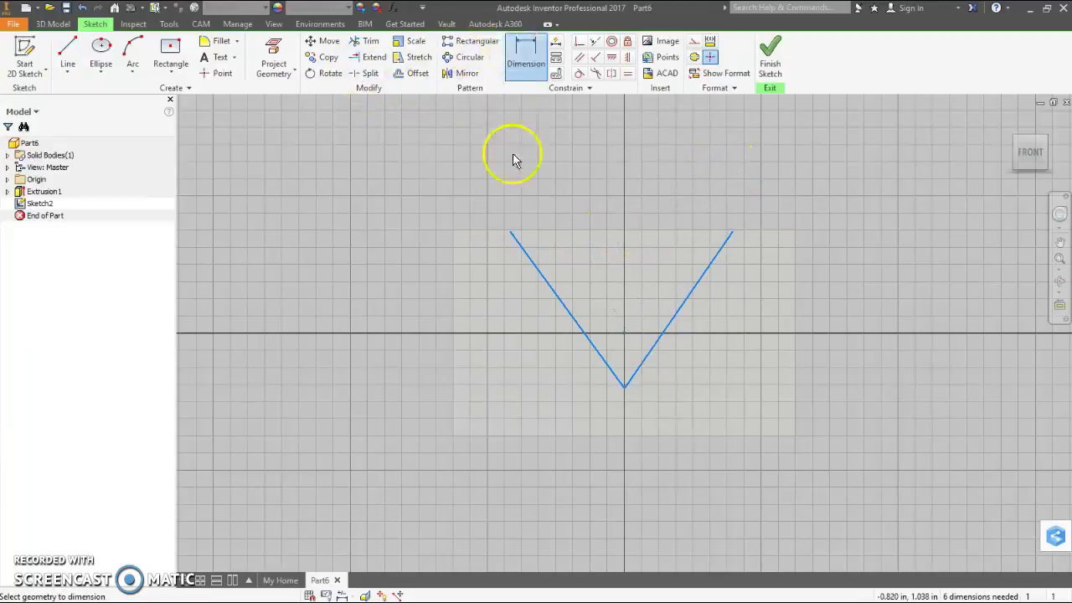
click(511, 234)
click(457, 239)
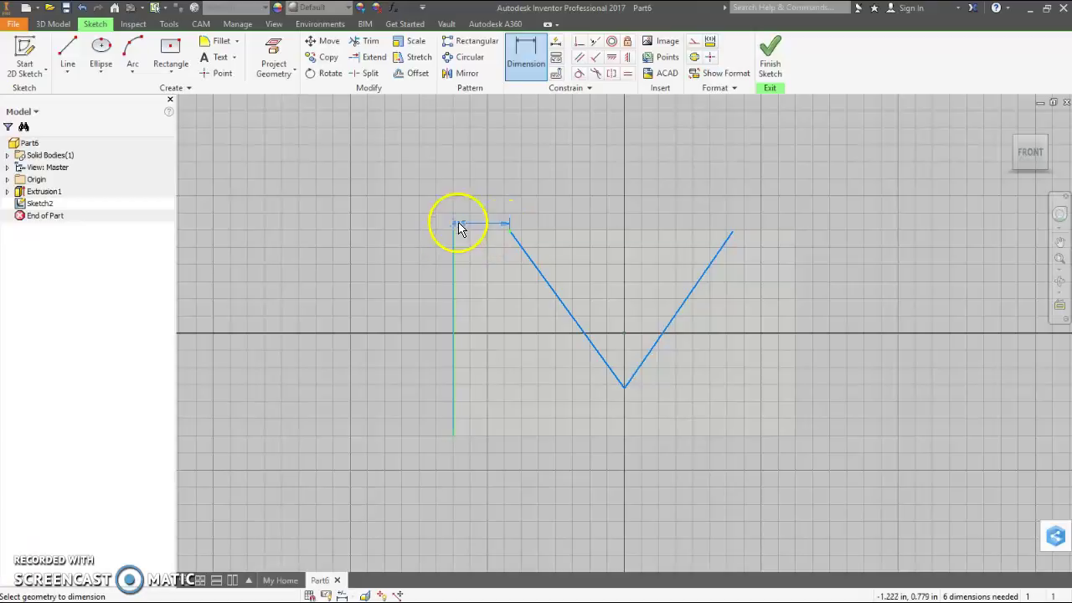
click(479, 209)
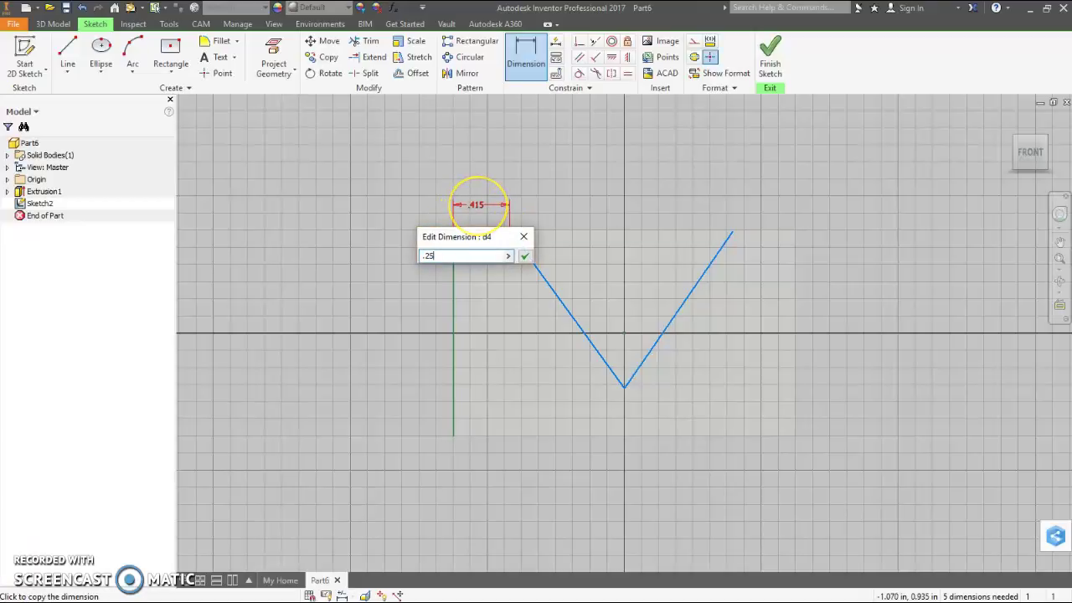
text(.25)
key(Return)
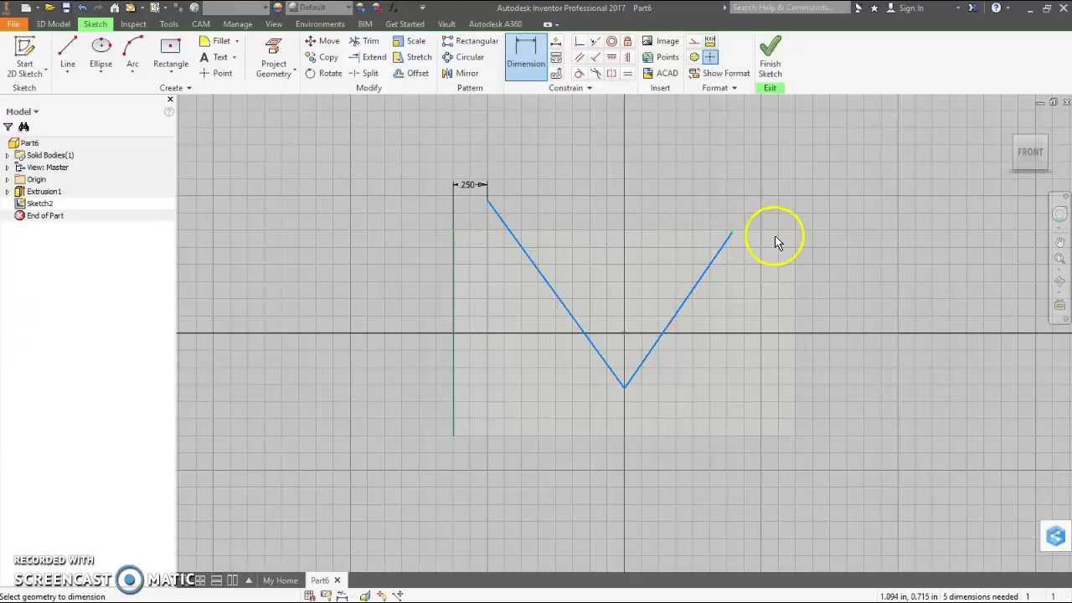
click(778, 209)
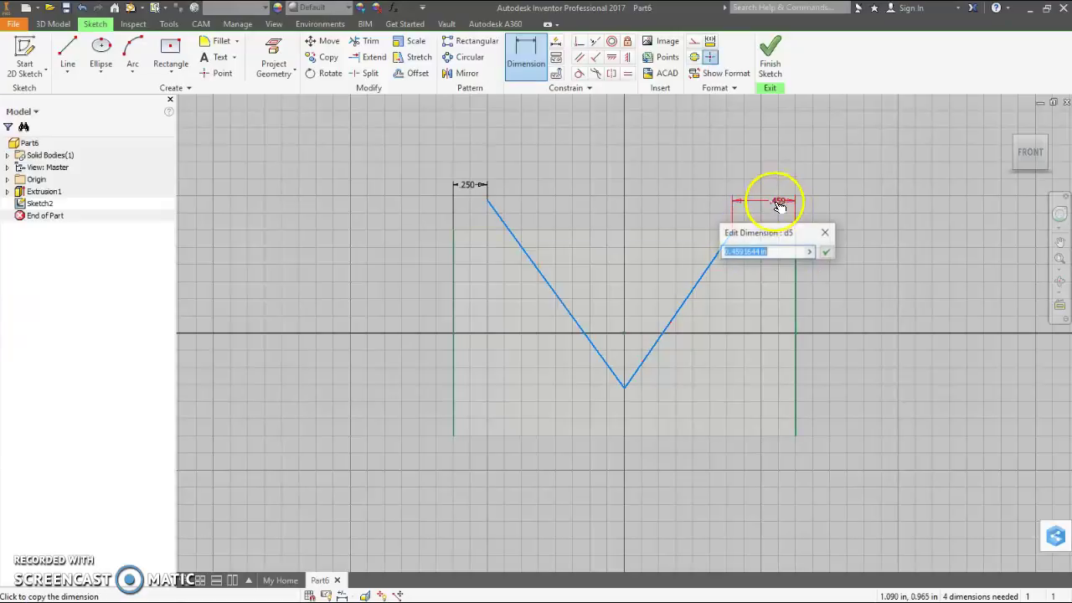
text(.25)
key(Return)
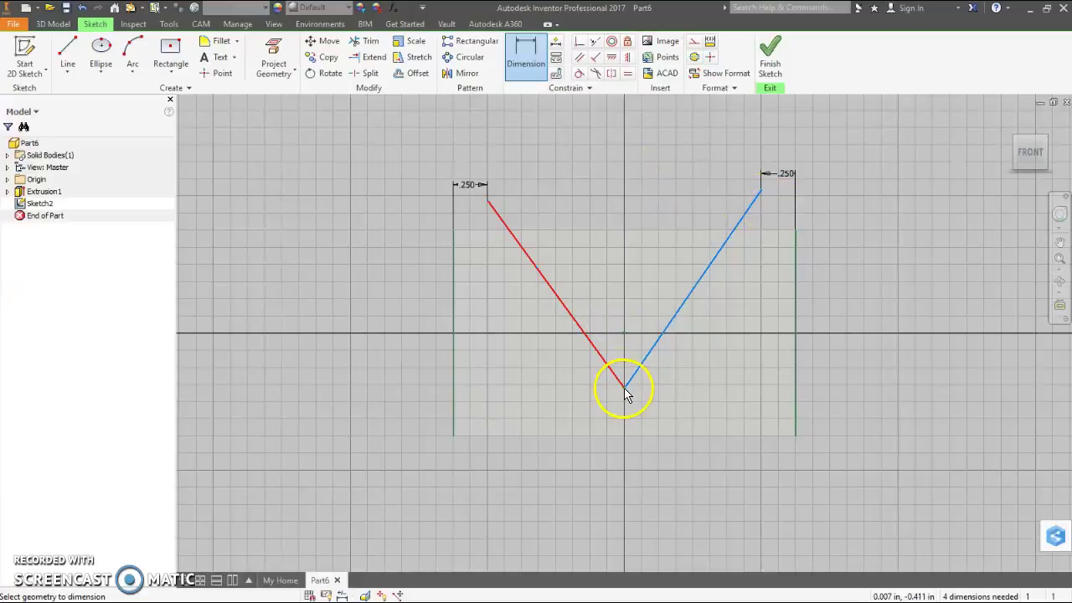
click(627, 436)
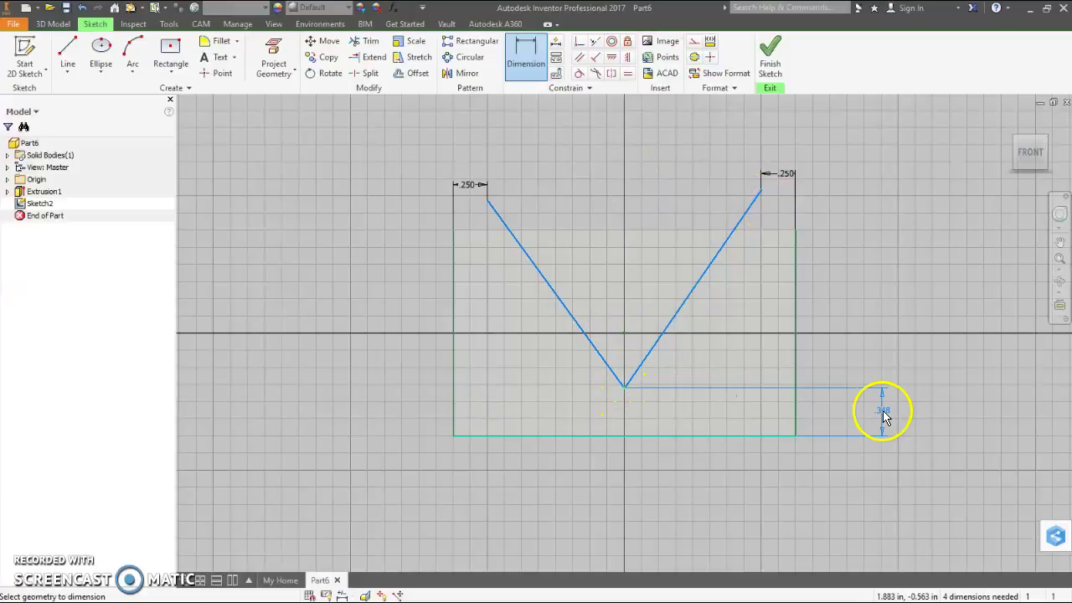
click(885, 417)
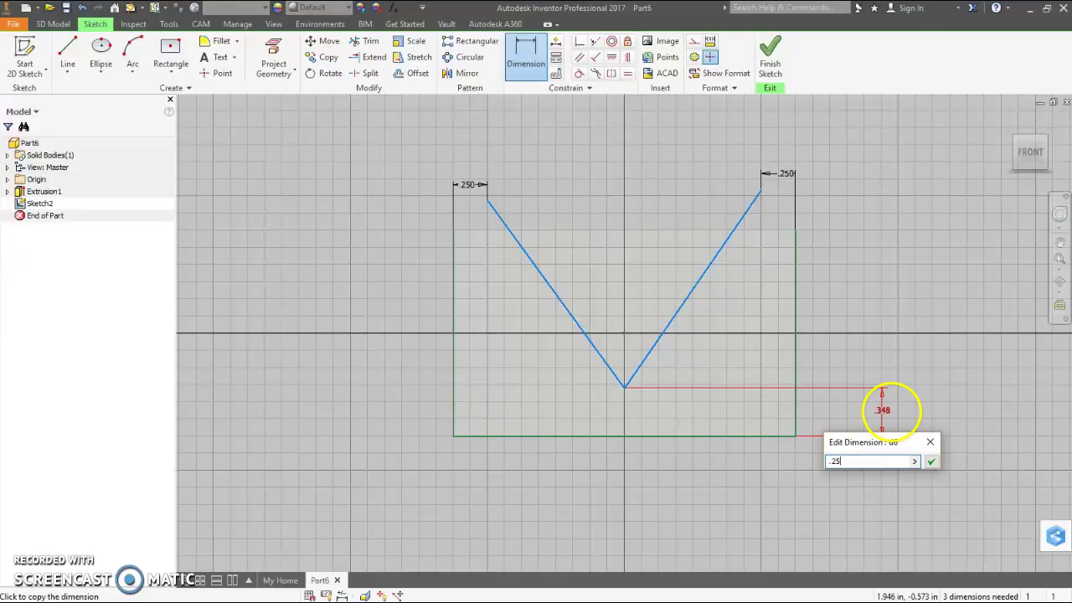
key(Return)
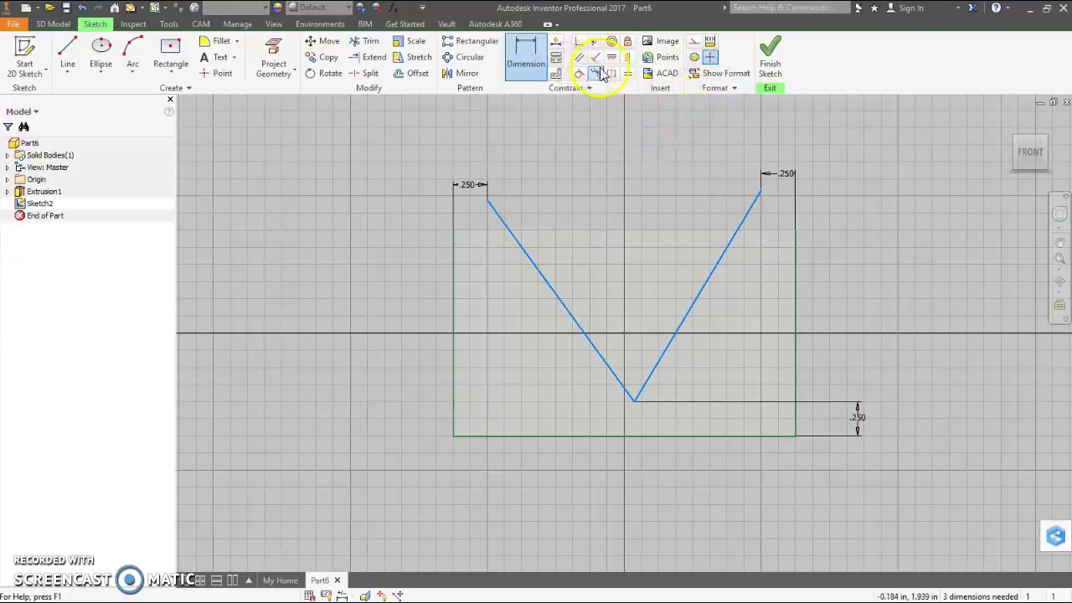
- Make the two V lines equal in length
click(627, 73)
click(548, 287)
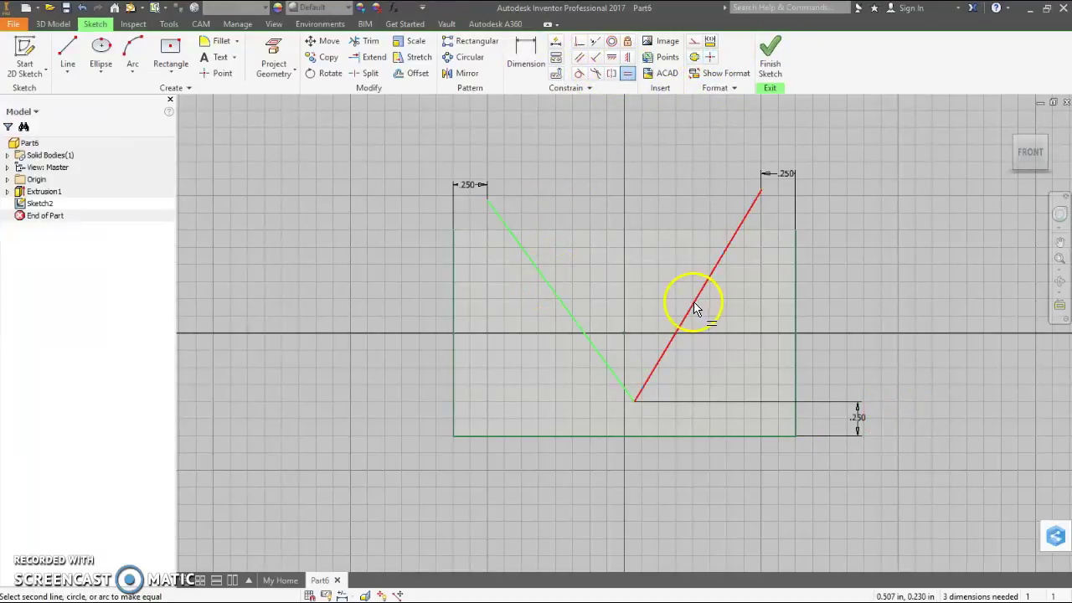
click(694, 306)
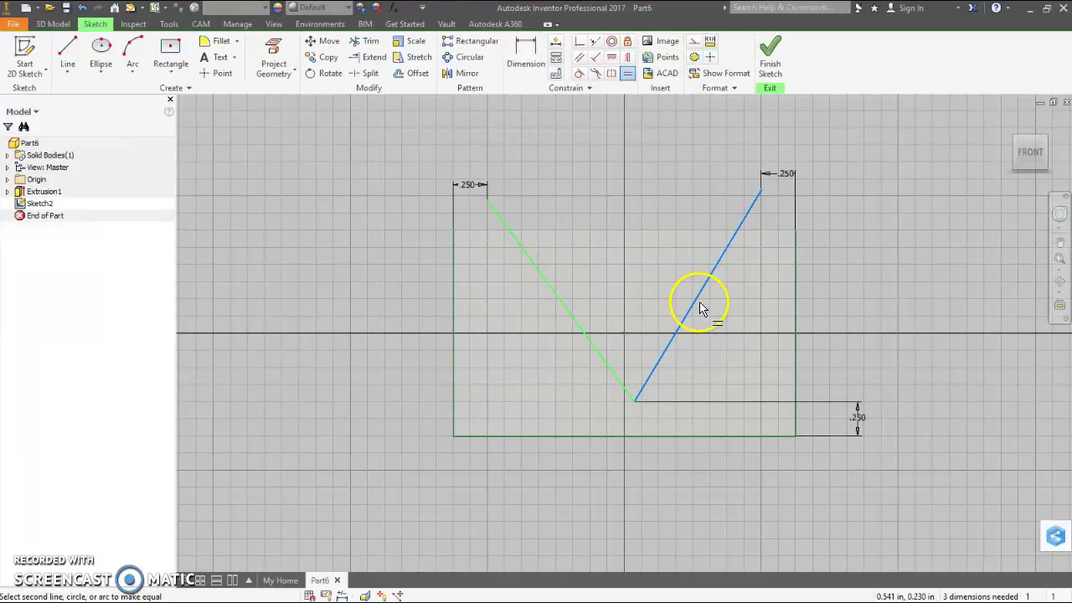
right_click(637, 138)
click(651, 149)
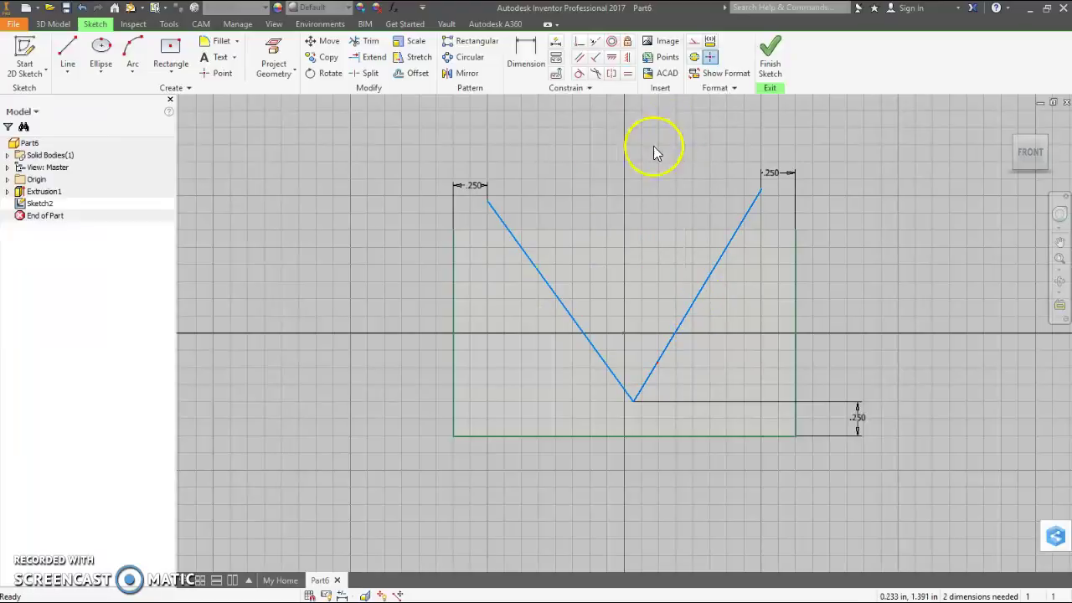
- Make both V endpoints coincident with the top edge, then finish the sketch
click(577, 43)
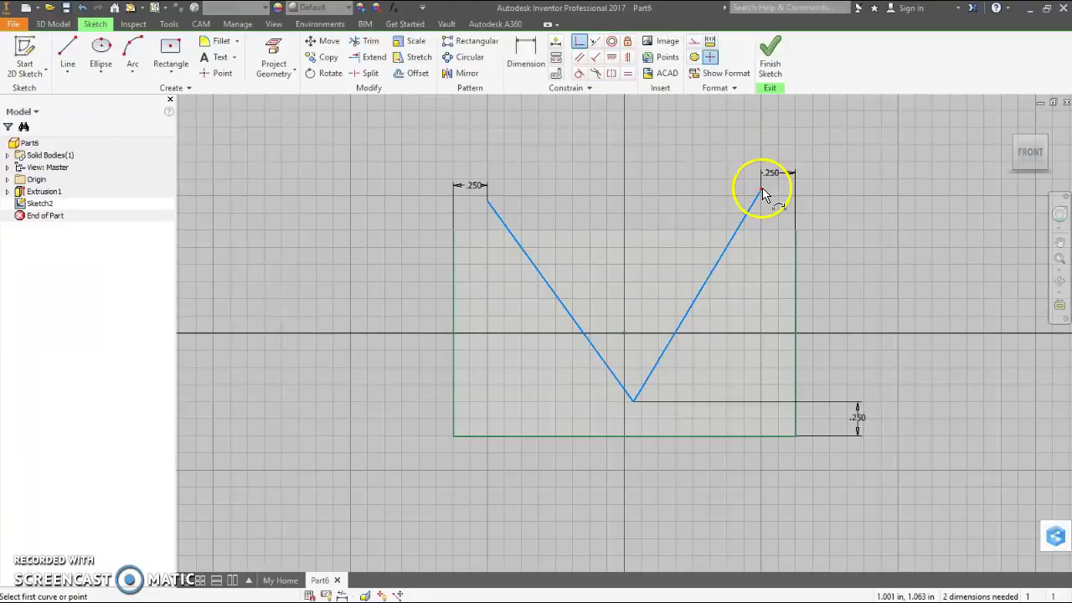
drag(762, 193, 762, 231)
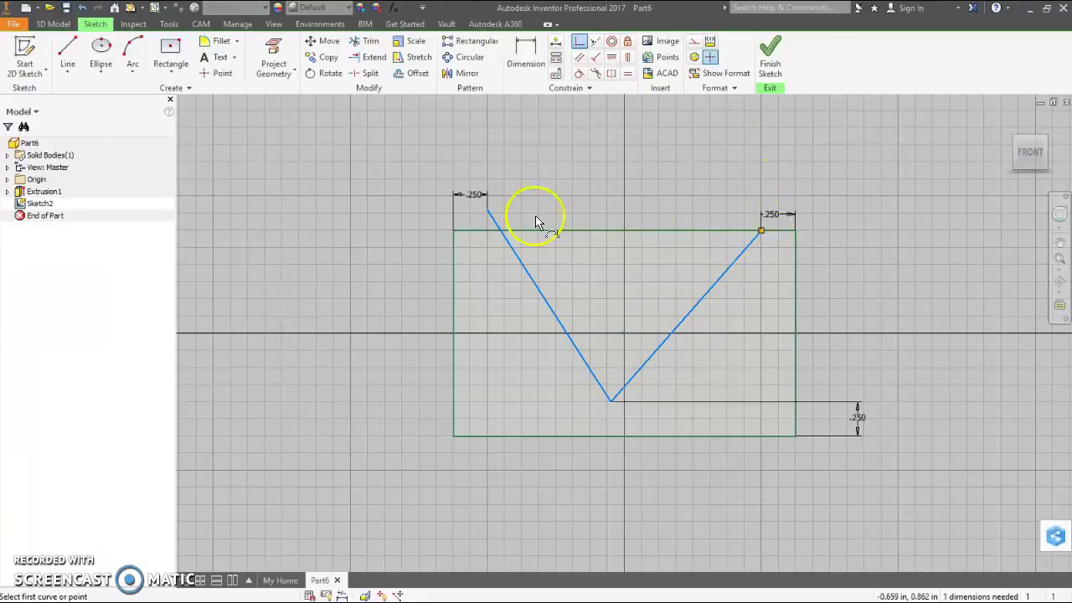
click(491, 221)
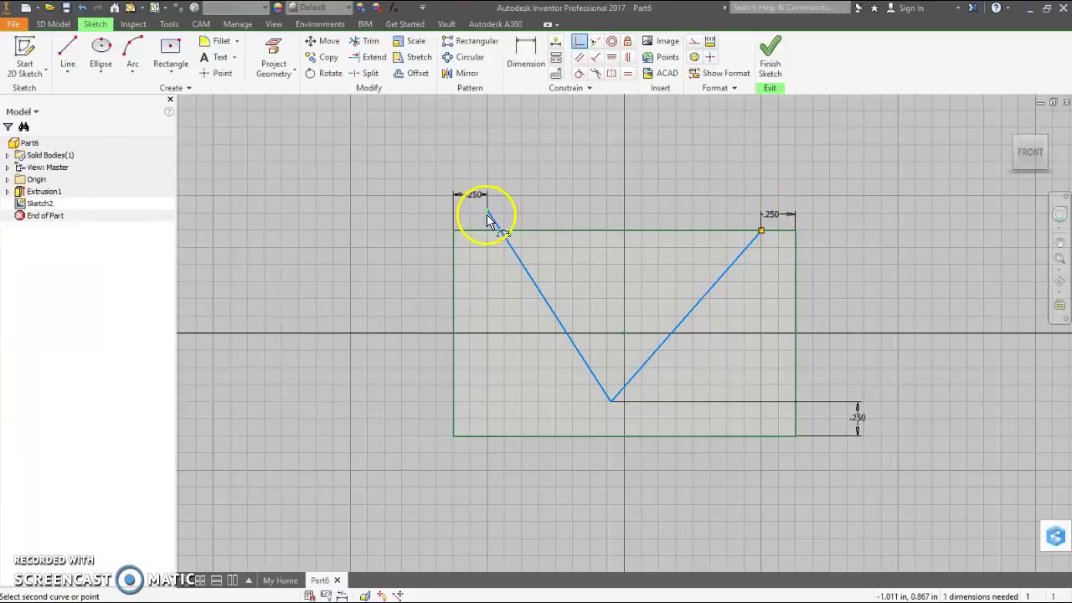
click(490, 226)
right_click(591, 174)
click(627, 172)
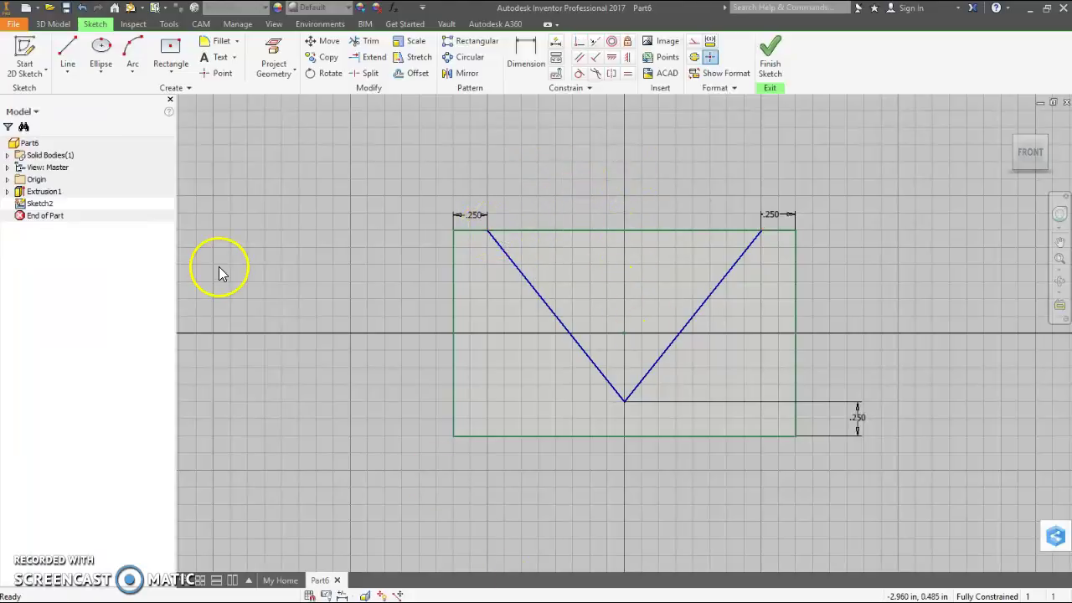
click(770, 67)
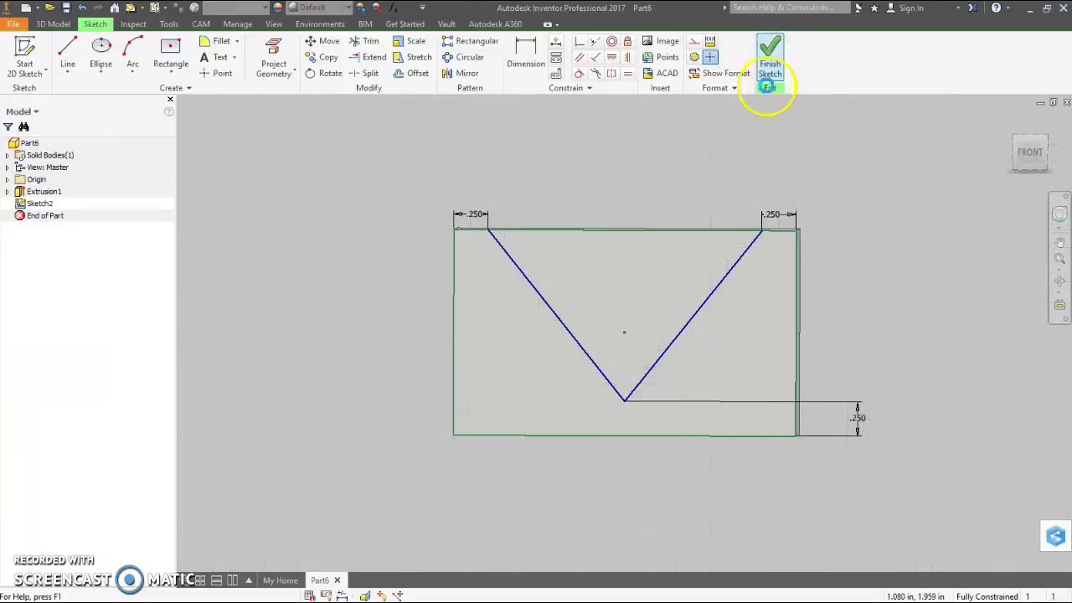
shift+middle_drag(880, 328, 711, 407)
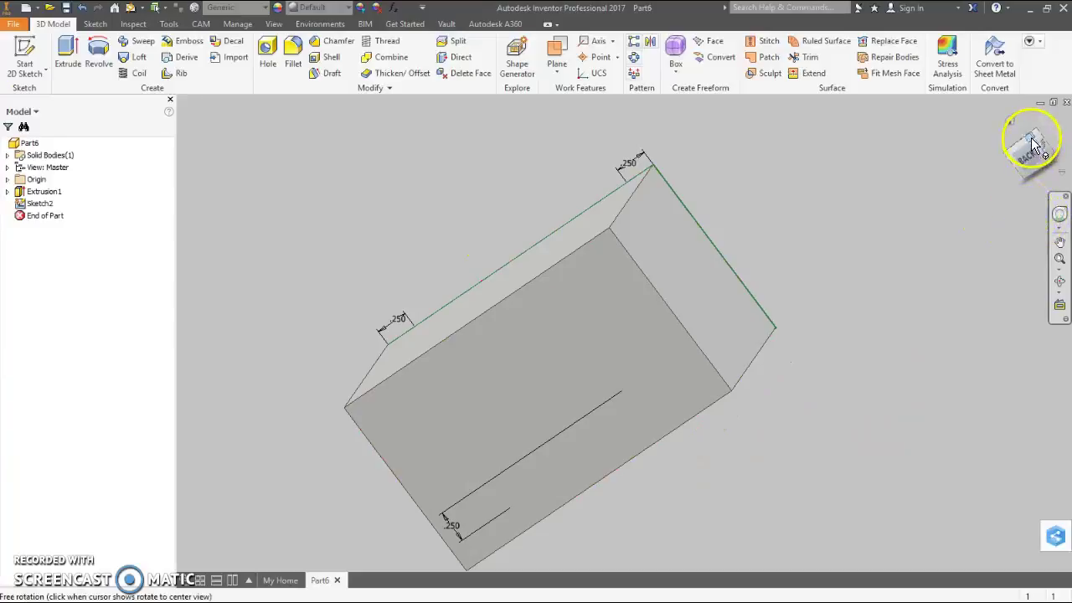
- On the block's back face, sketch a second V of two lines hanging from the top edge
click(1035, 146)
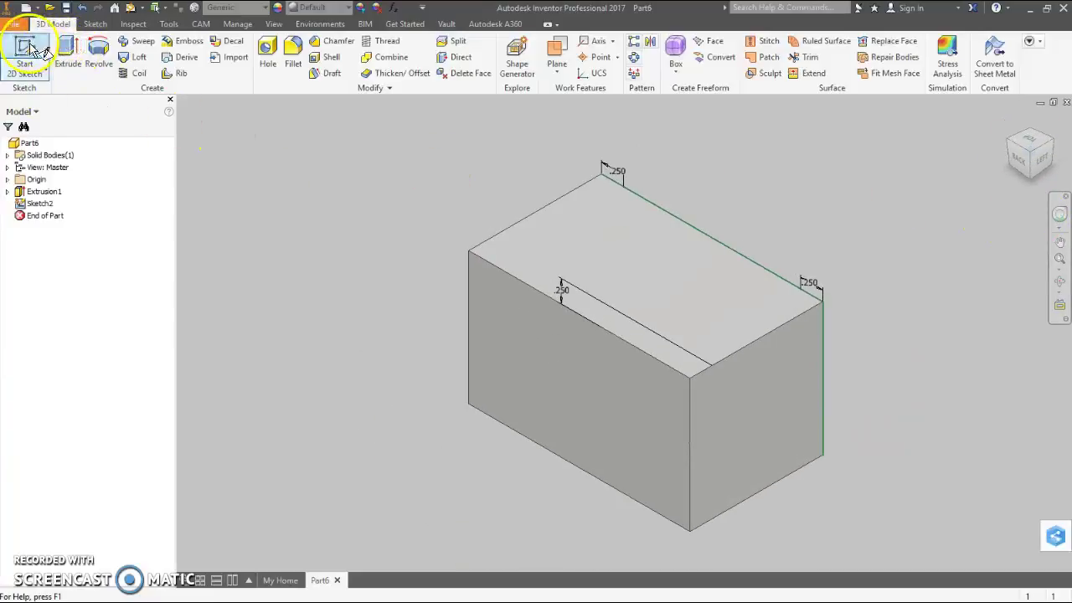
click(34, 51)
click(563, 359)
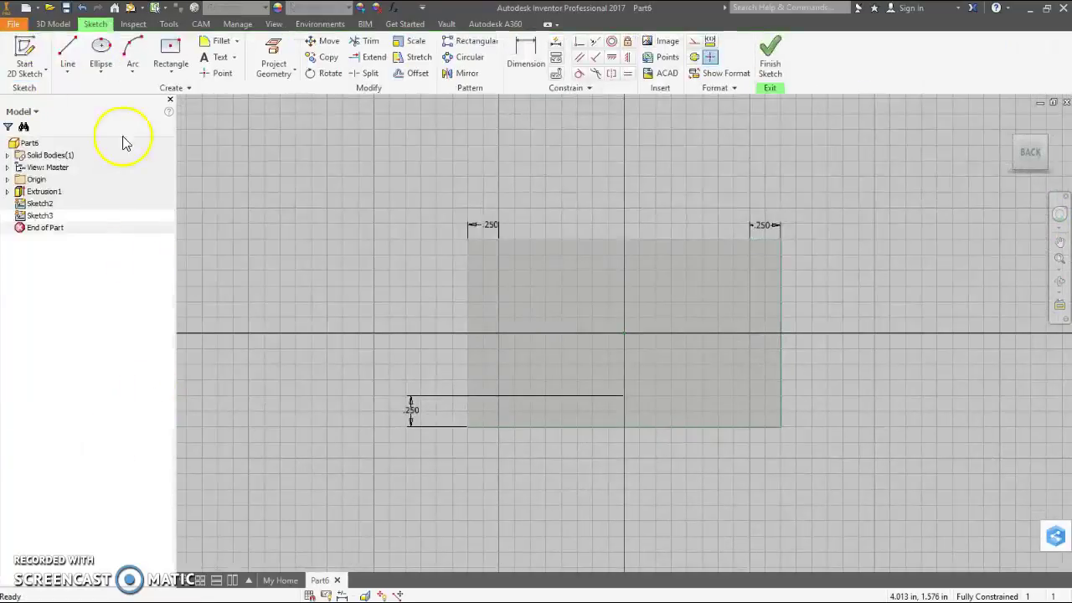
click(67, 53)
click(467, 425)
click(467, 239)
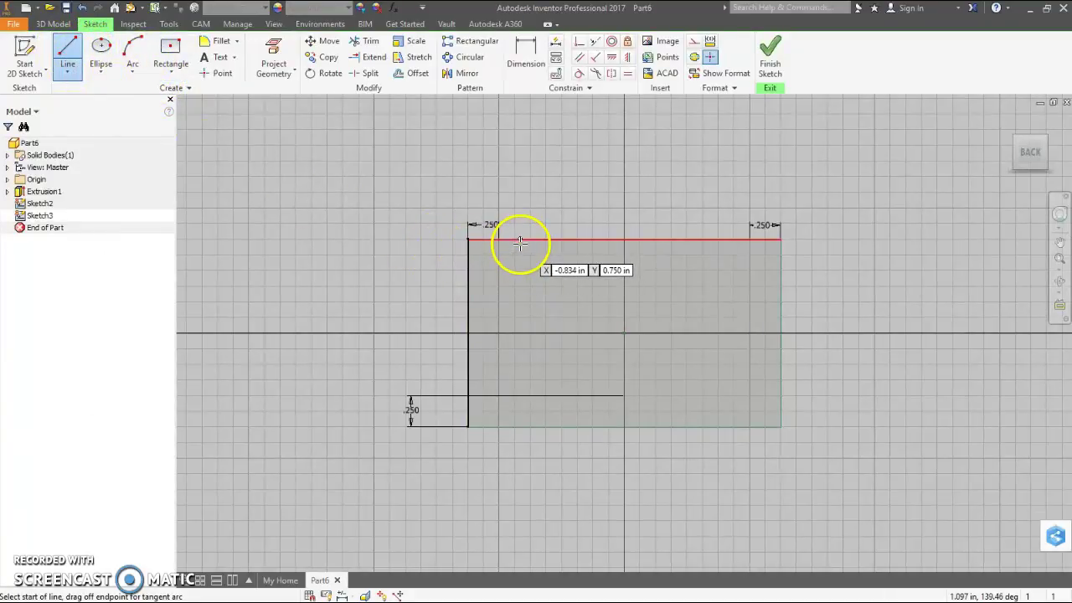
key(ctrl+z)
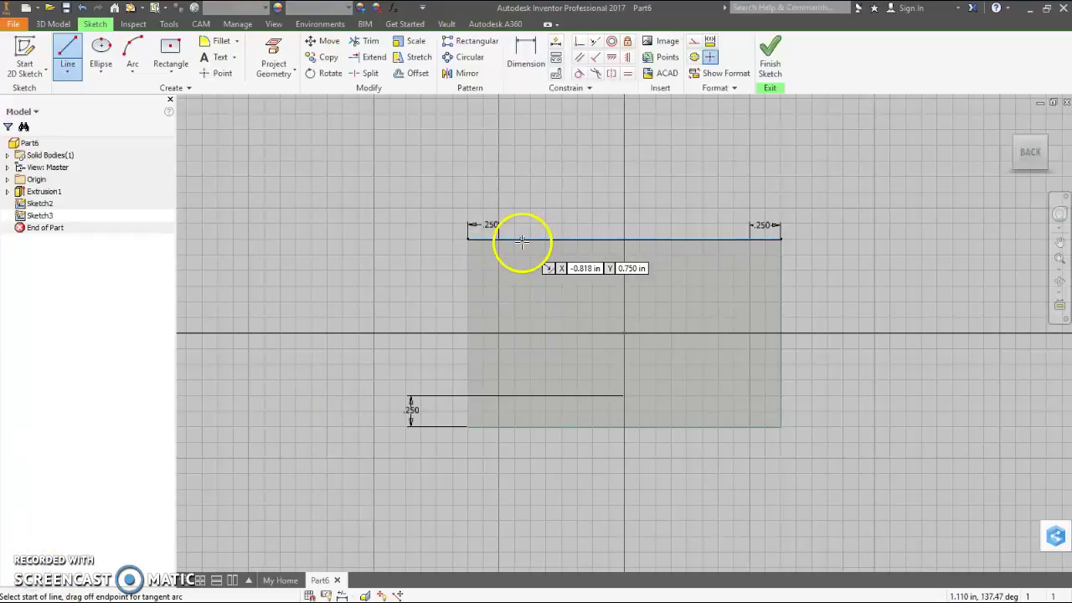
click(517, 241)
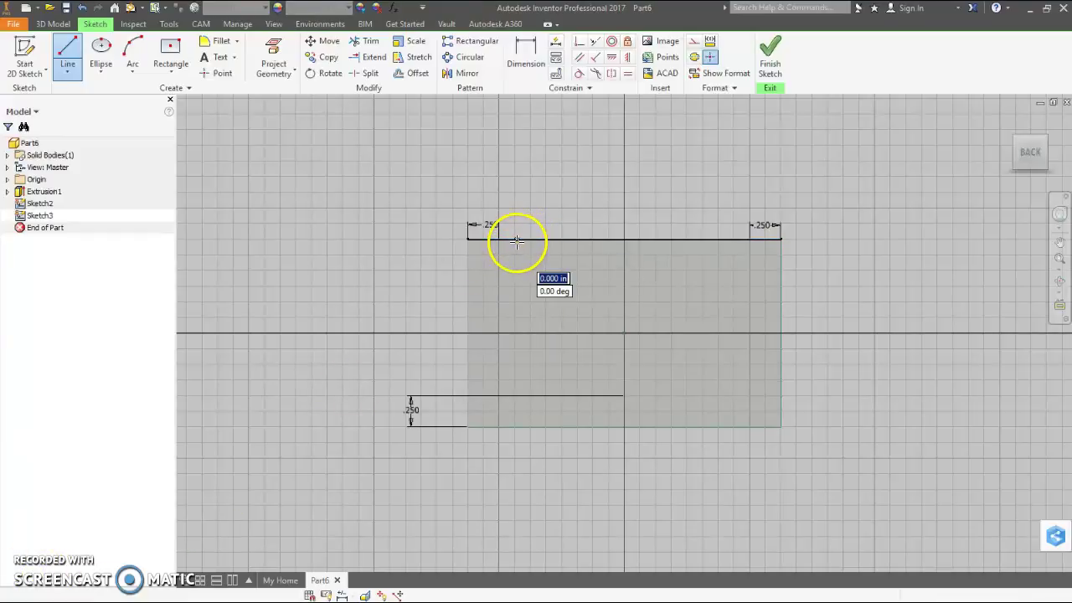
click(622, 369)
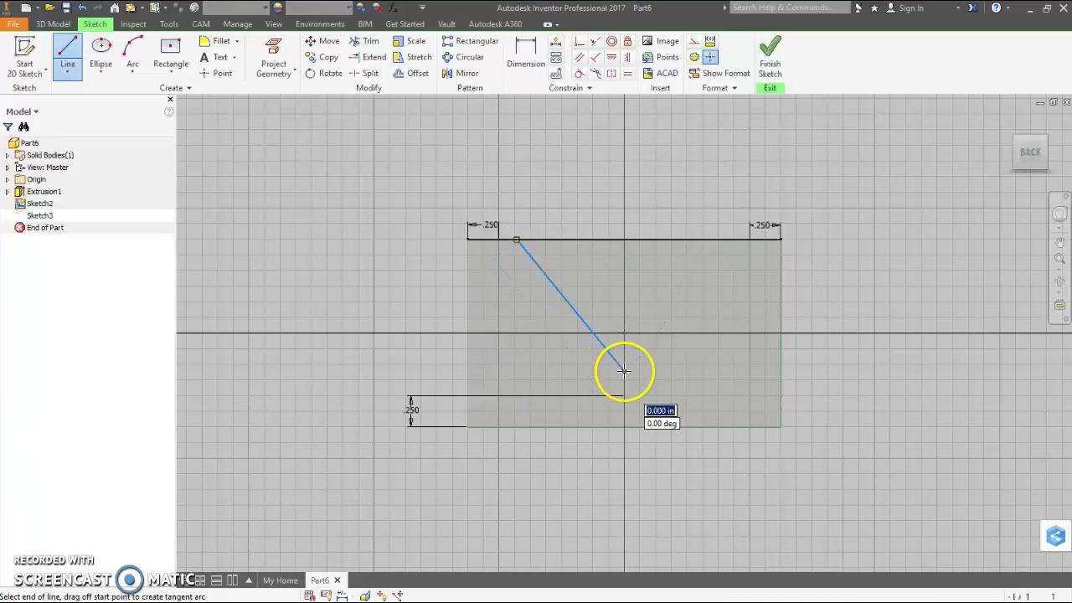
click(718, 241)
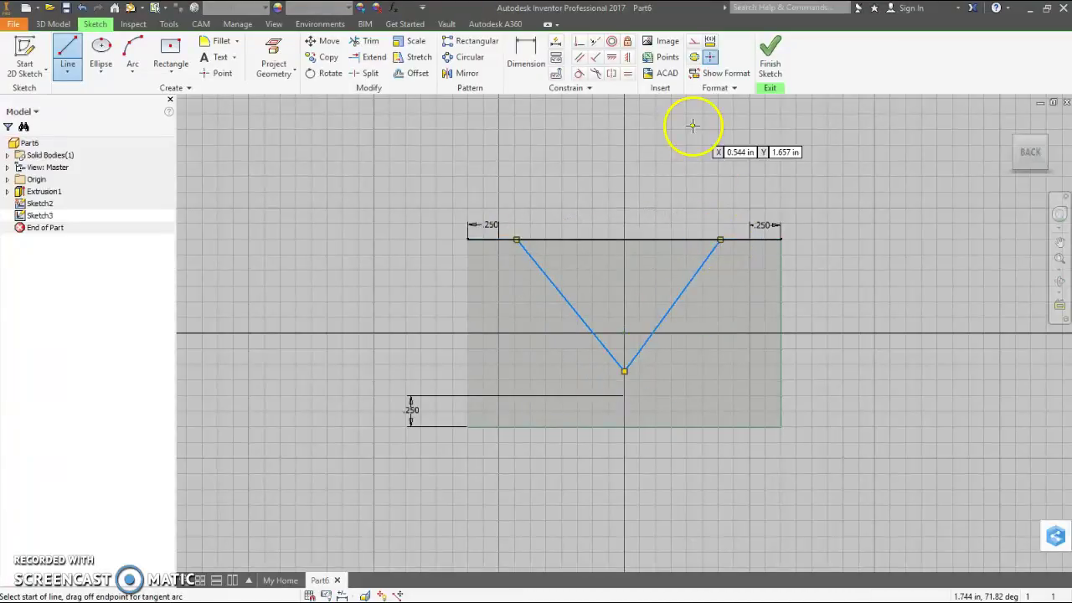
right_click(694, 125)
click(728, 120)
- Dimension both V ends 0.5 in from the block's left and right edges
click(526, 52)
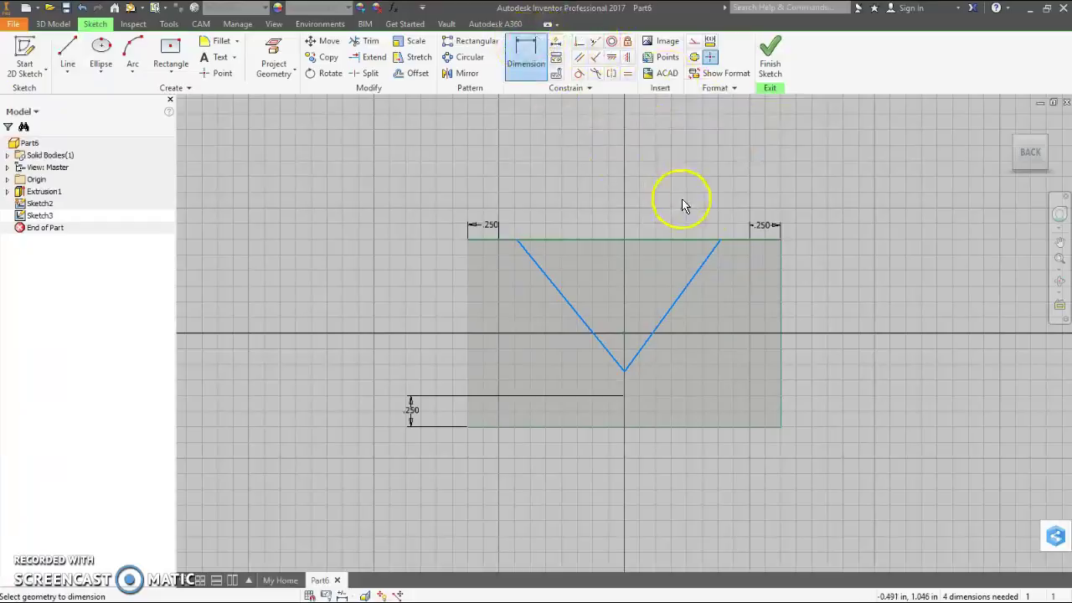
click(712, 261)
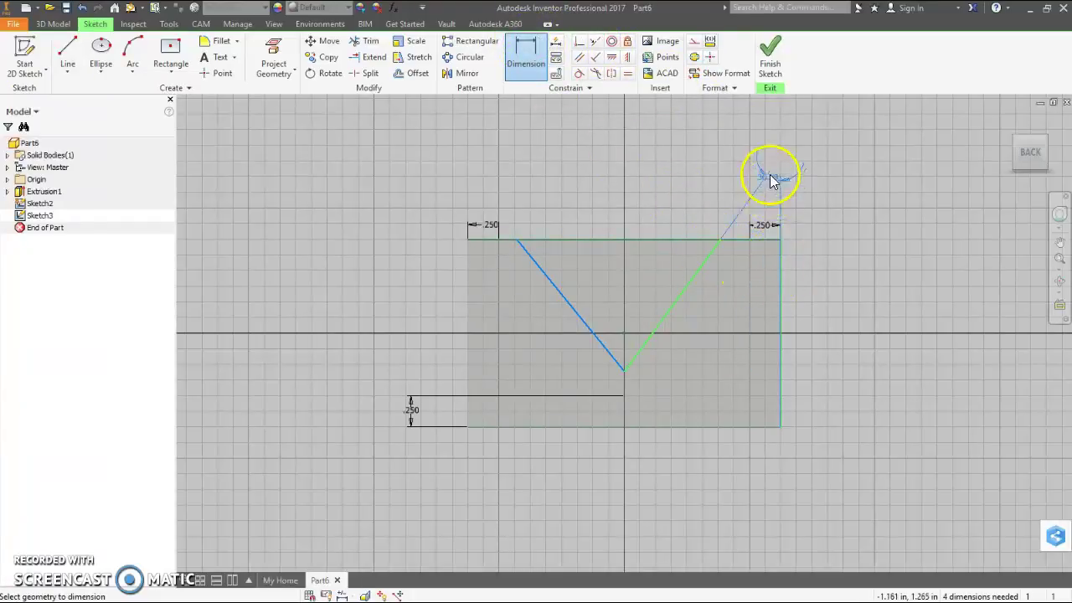
click(779, 251)
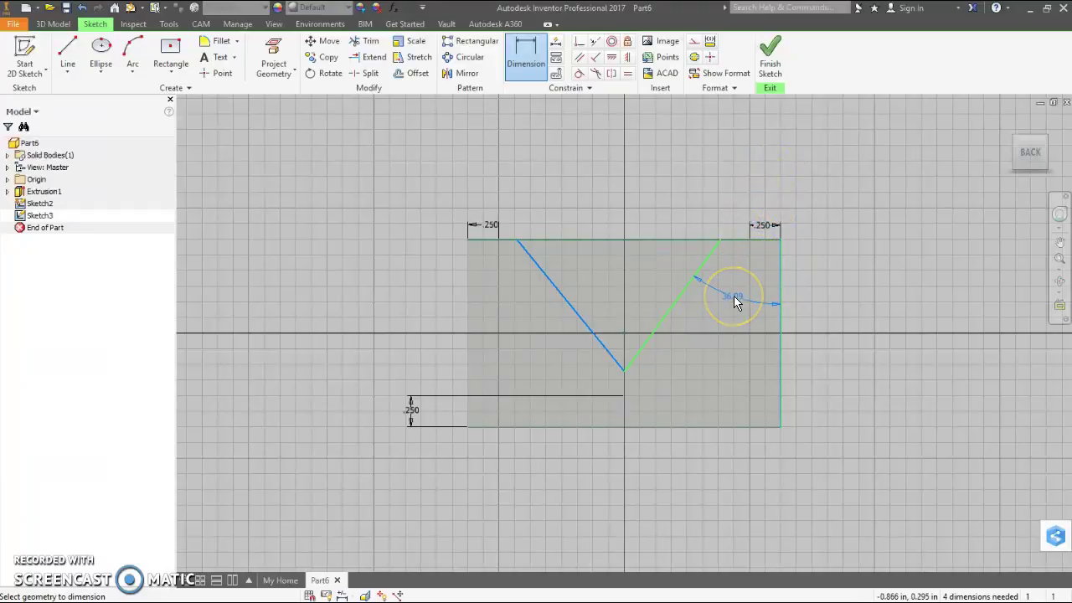
key(Escape)
key(Escape)
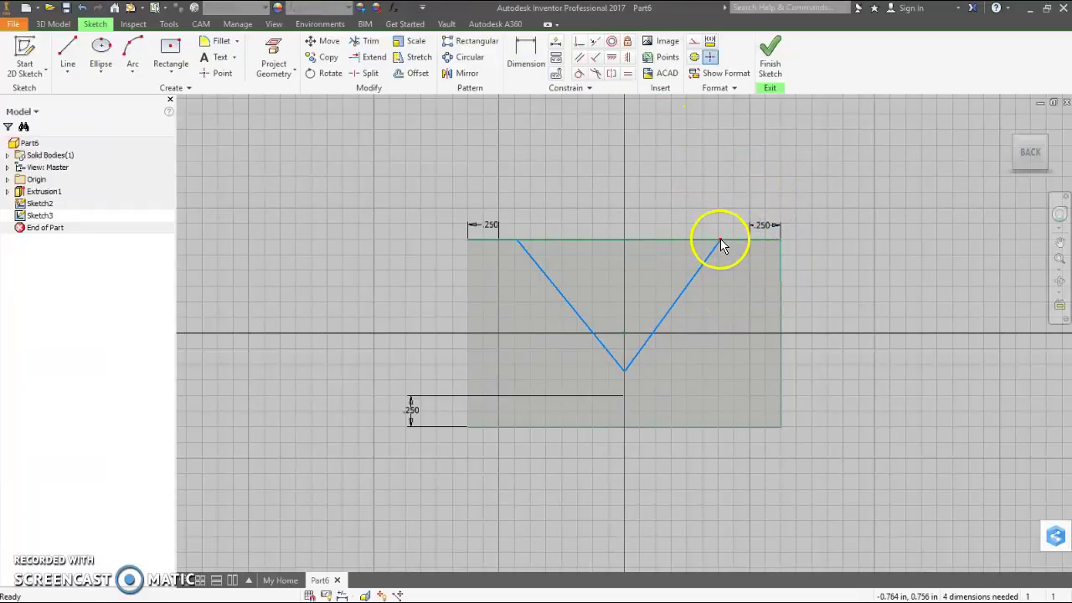
click(778, 261)
click(546, 39)
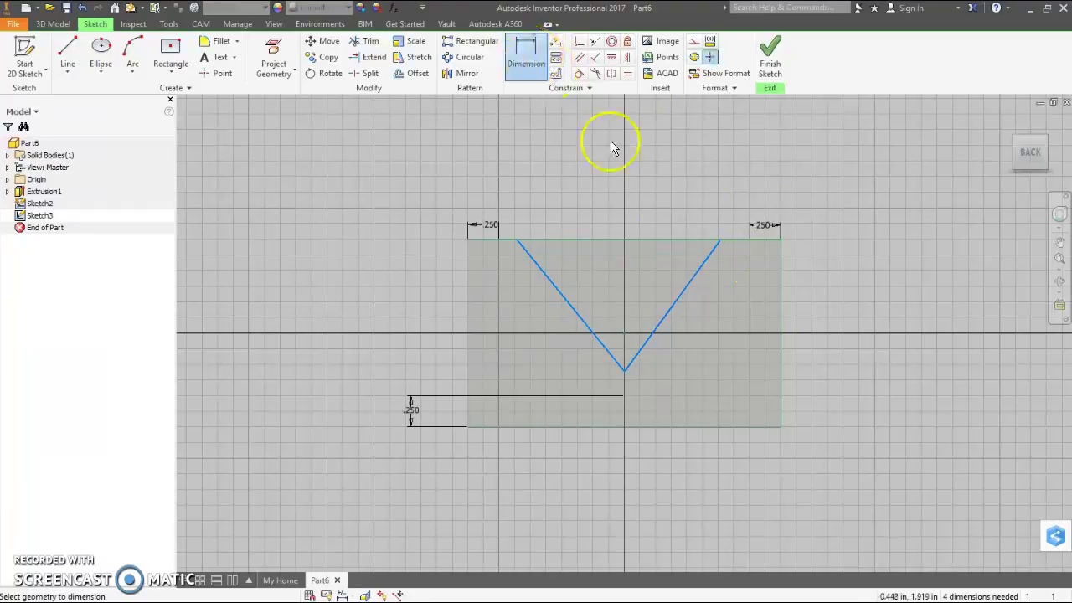
click(781, 262)
click(768, 190)
text(.5)
key(Return)
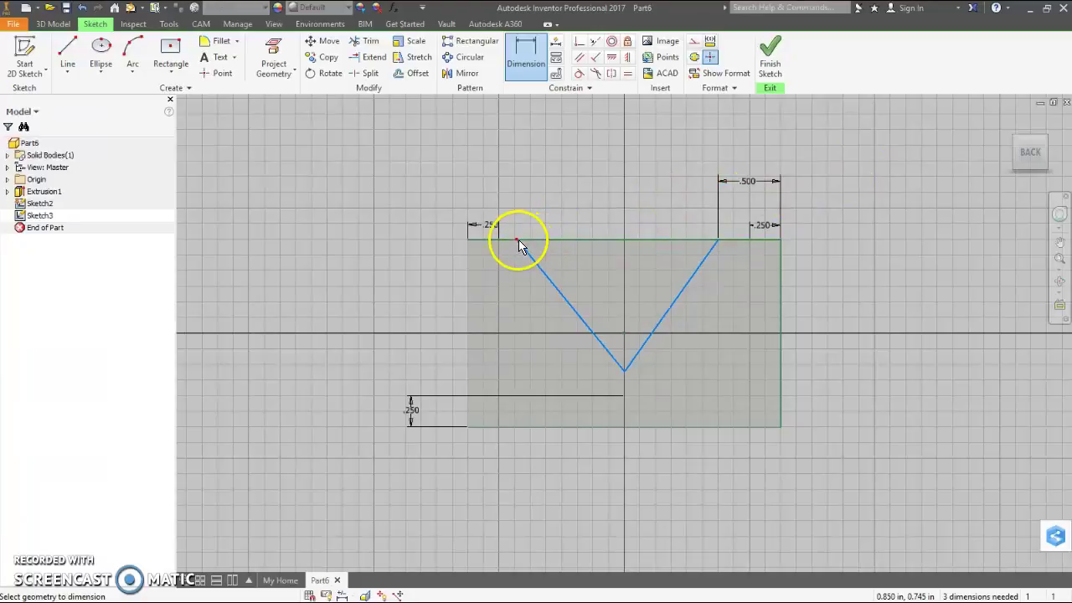
click(473, 257)
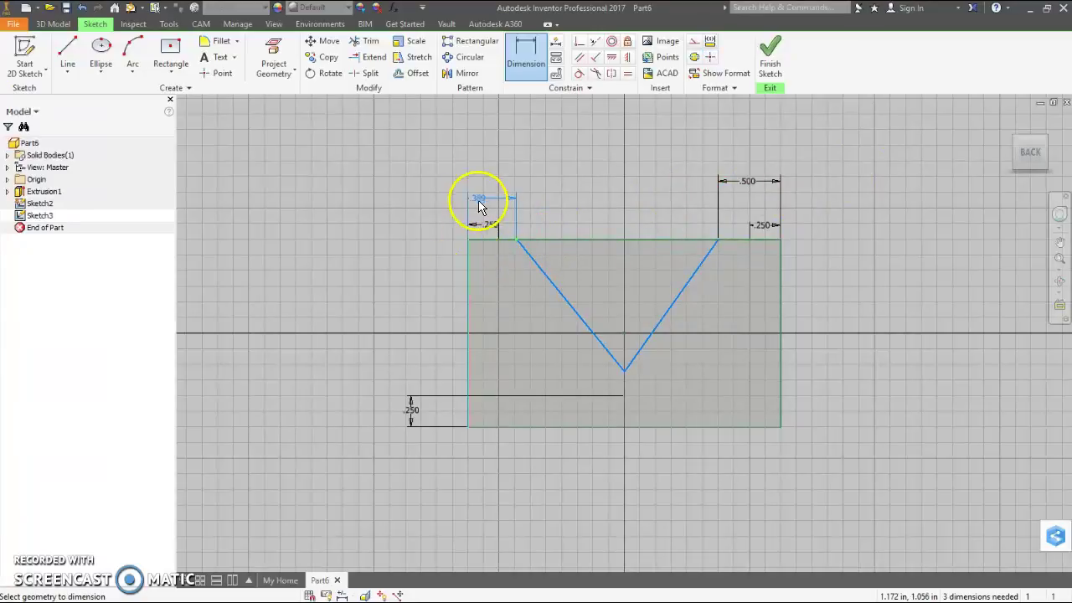
click(482, 196)
text(.5)
key(Return)
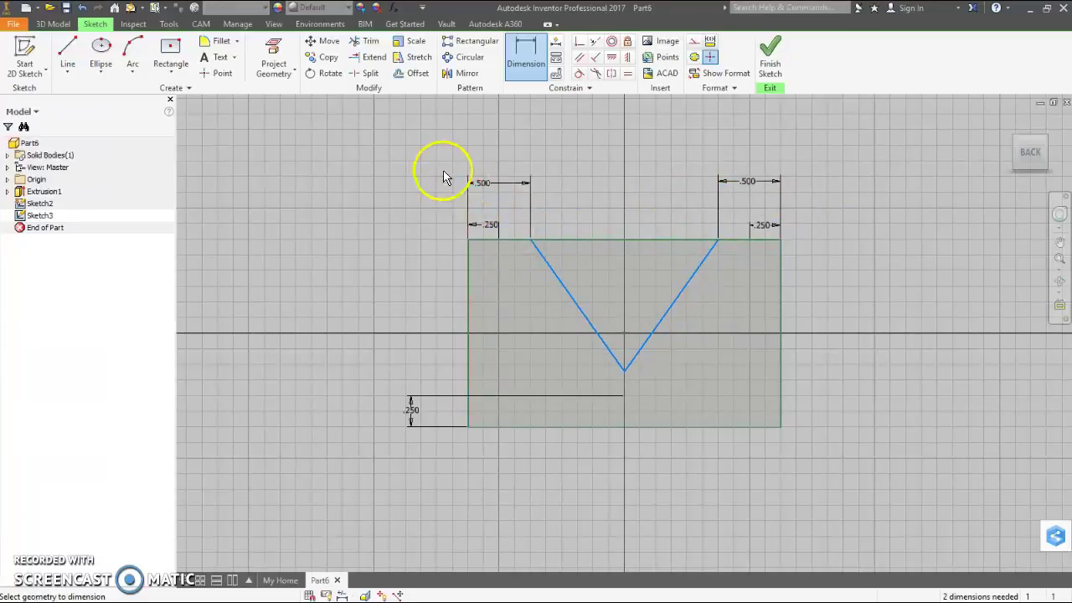
- Set the V vertex .750 above the bottom edge and make both legs equal
click(625, 371)
click(636, 426)
click(819, 400)
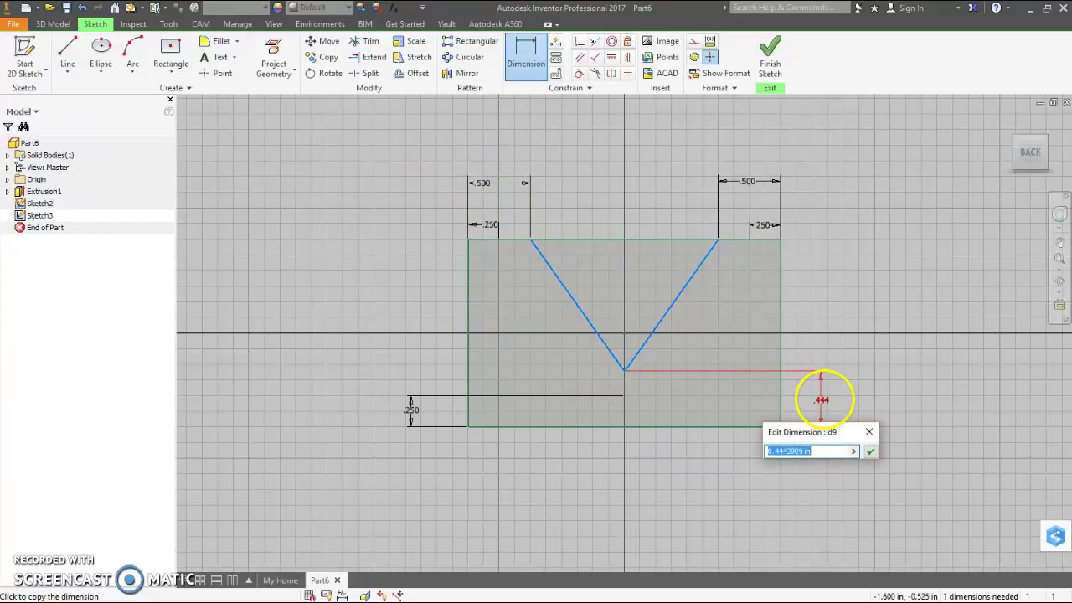
text(.75)
key(Return)
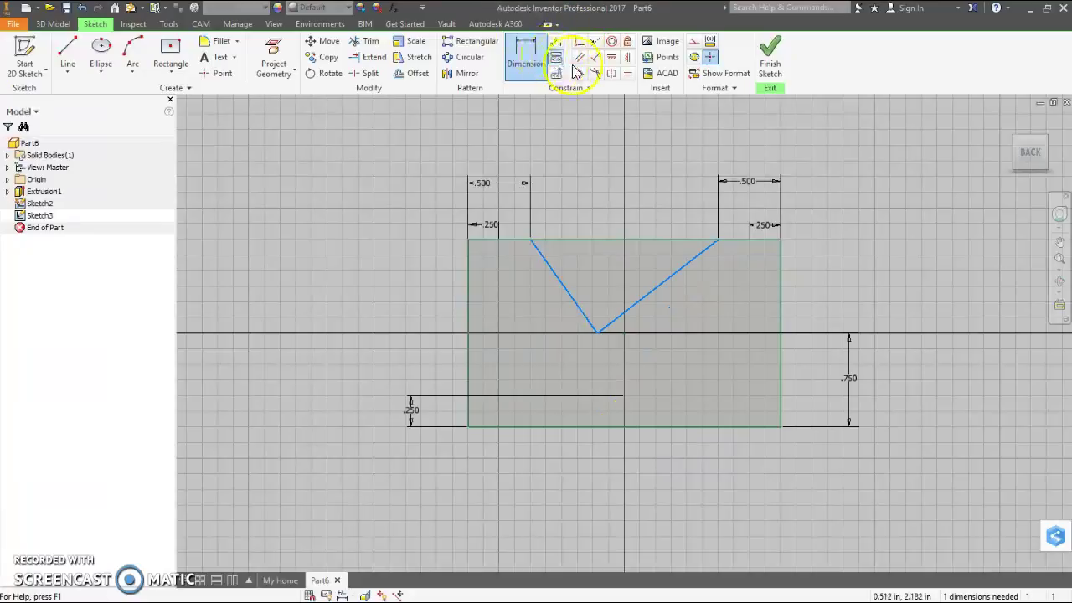
click(628, 74)
click(559, 283)
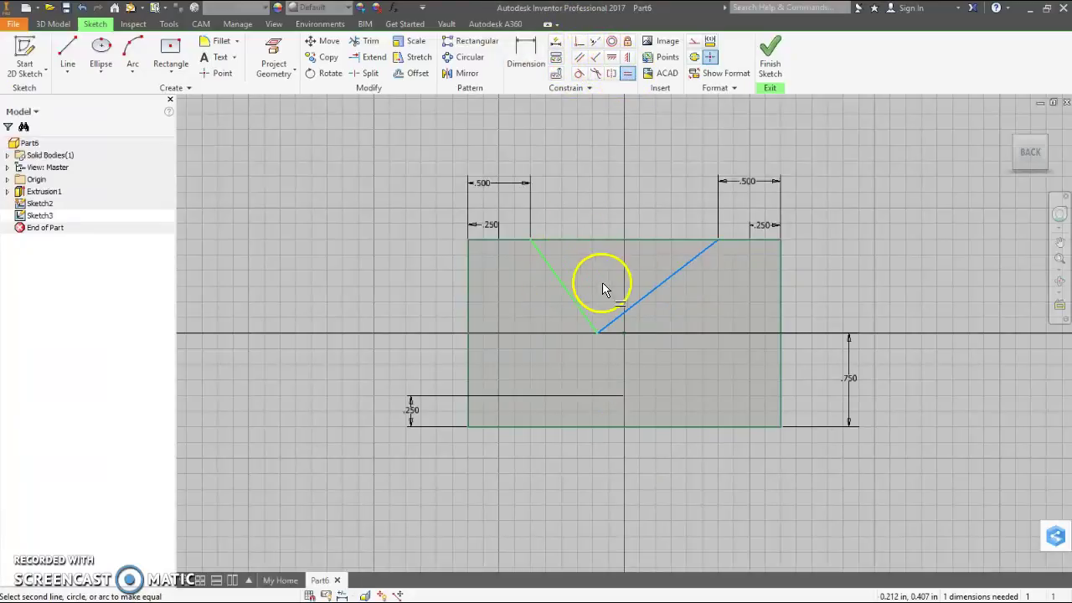
click(641, 300)
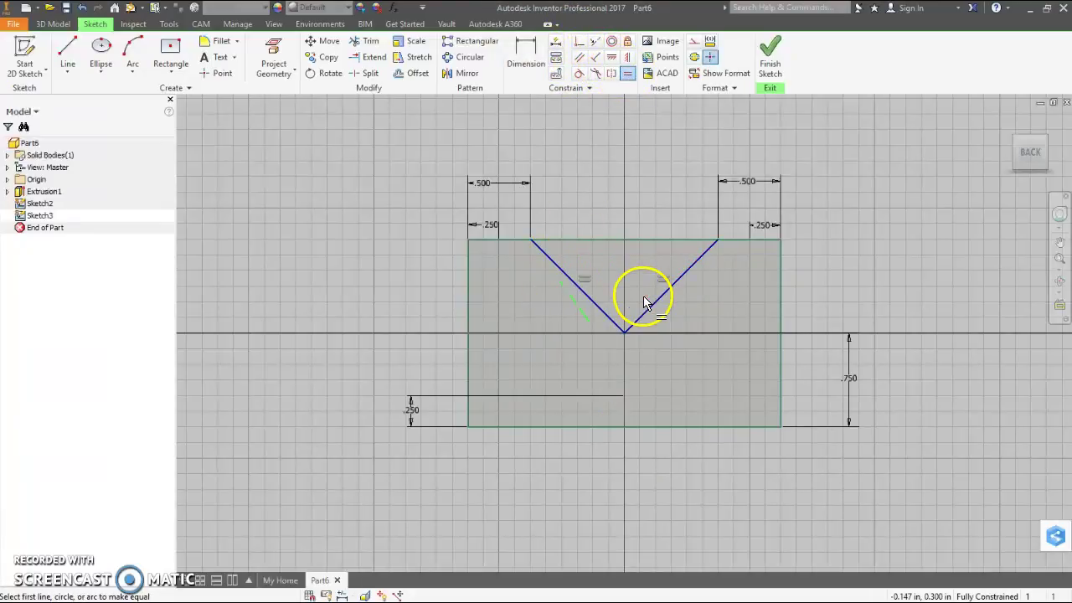
- Finish Sketch3 and loft between the Sketch3 and Sketch2 triangle profiles to create Loft1
click(772, 67)
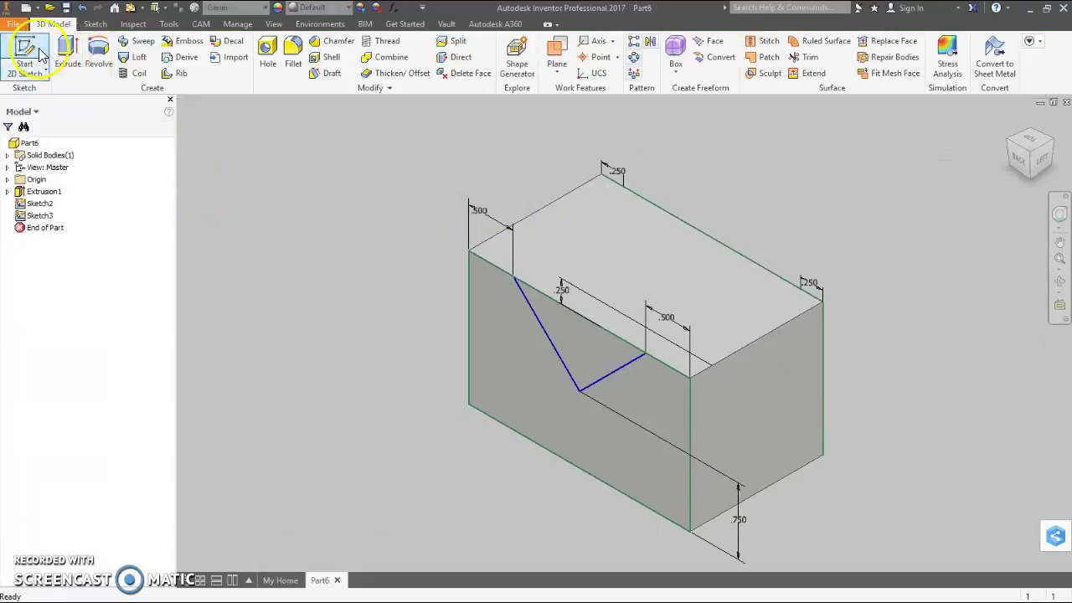
click(131, 60)
drag(286, 107, 234, 111)
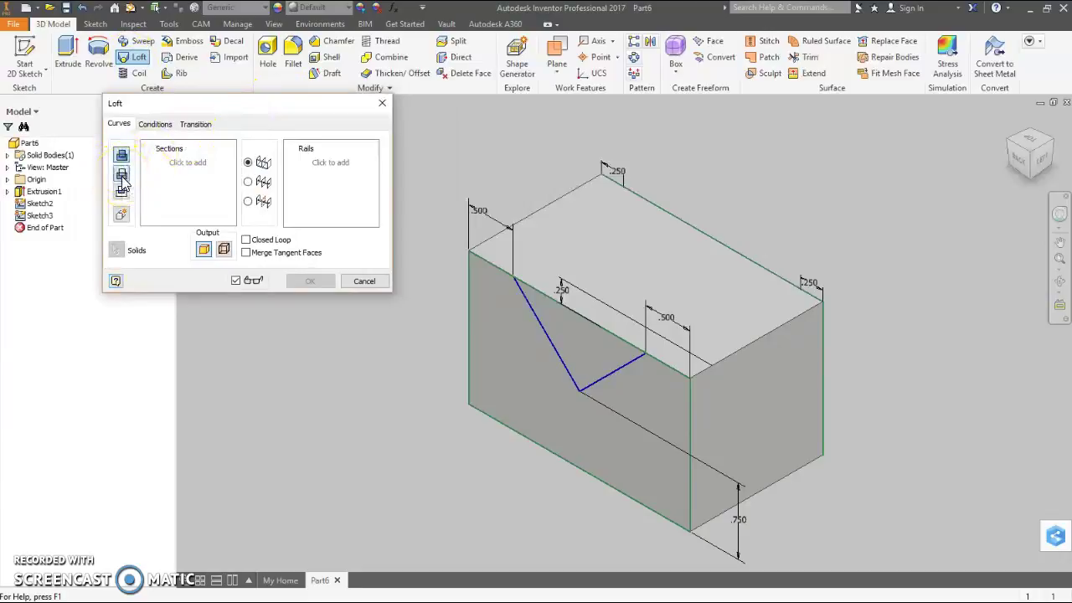
click(542, 333)
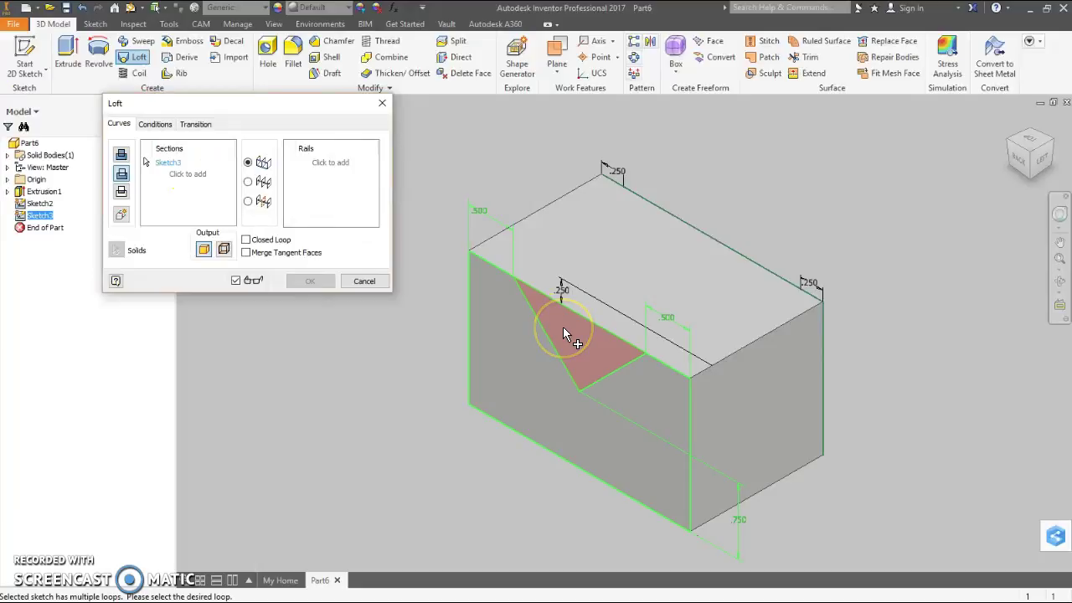
click(563, 326)
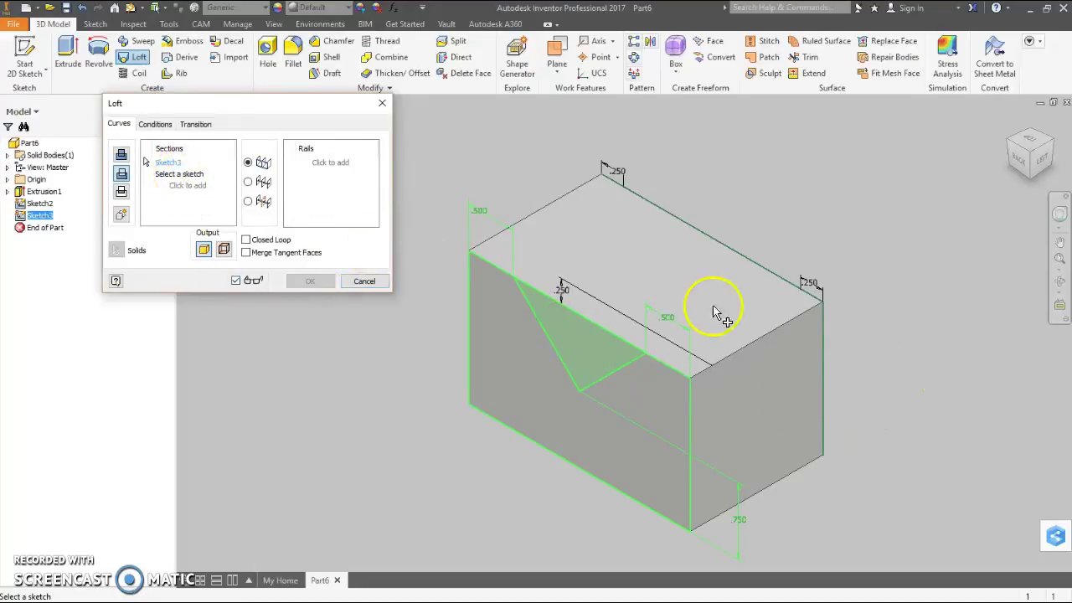
shift+middle_drag(900, 390, 702, 316)
middle_drag(665, 206, 725, 279)
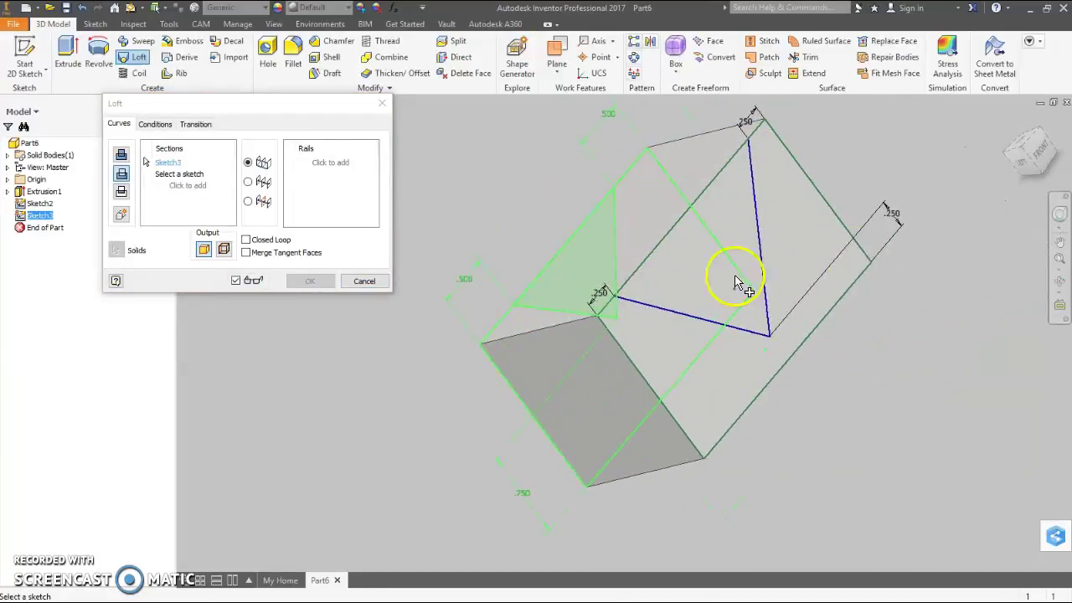
middle_drag(904, 165, 910, 196)
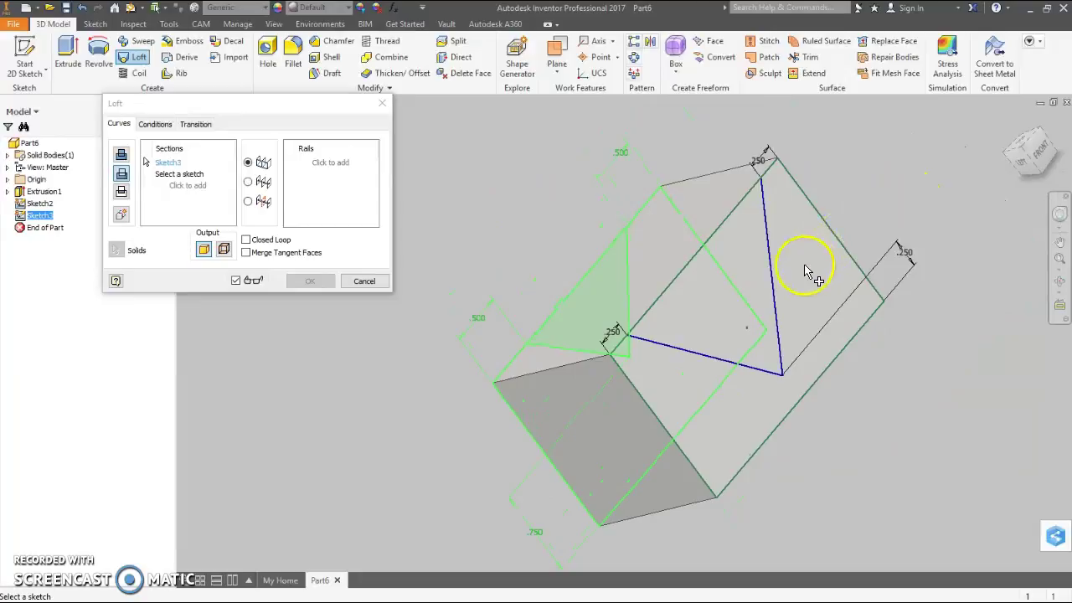
click(774, 273)
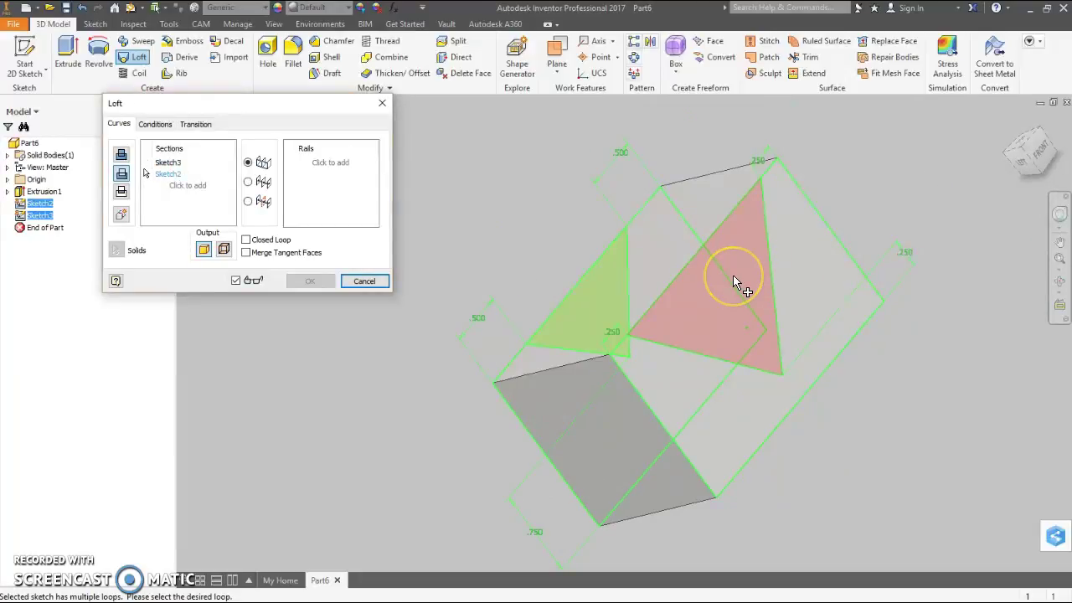
click(733, 283)
click(308, 282)
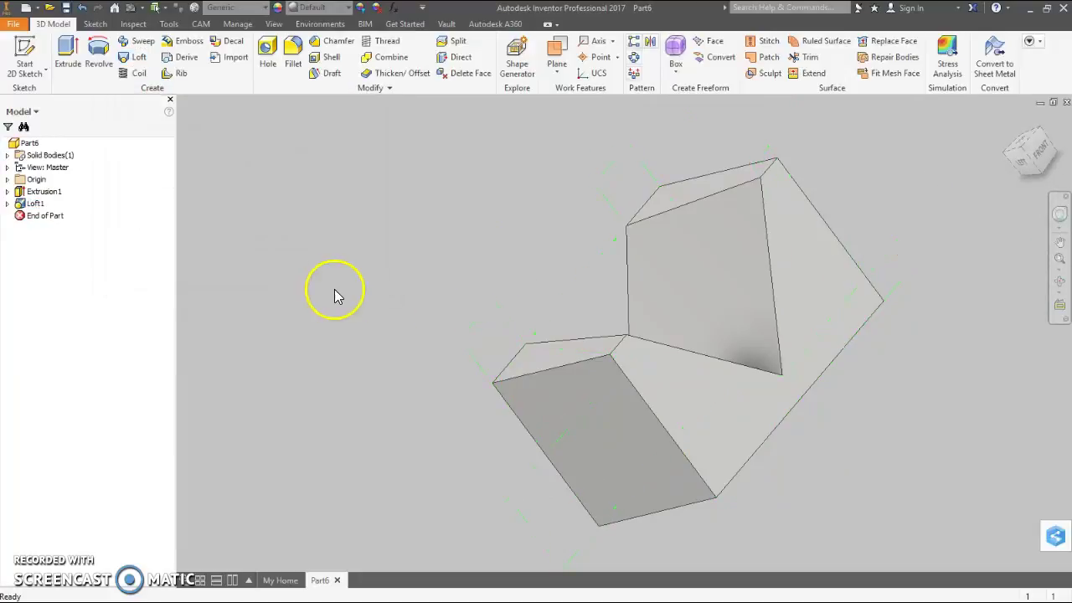
- Return to the home view and Save As 5.5bLoftCutPracticePMA in the IED Misc folder
click(1011, 124)
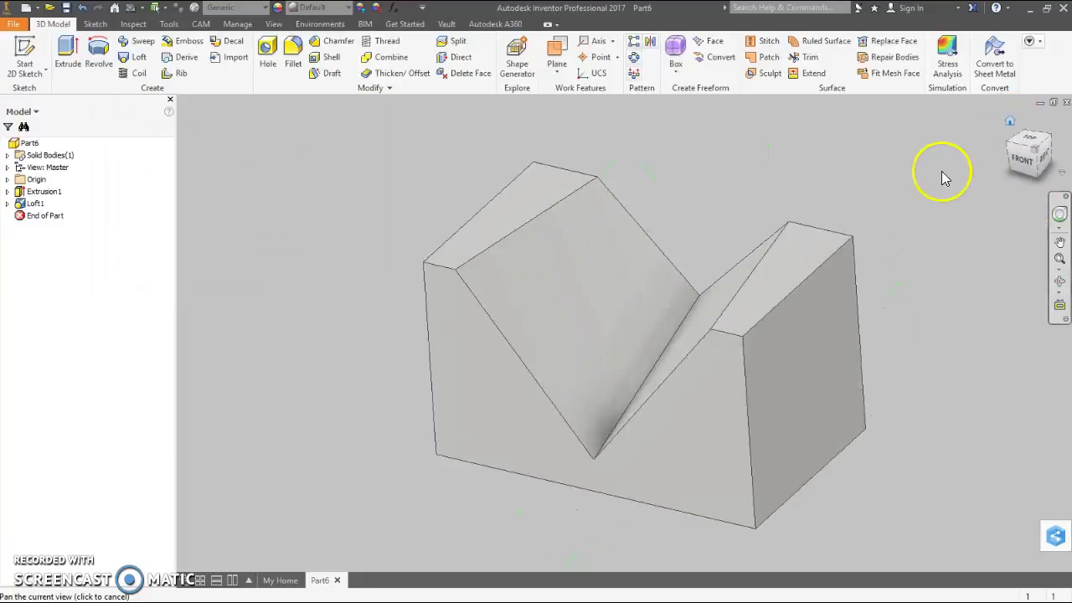
click(13, 24)
click(51, 165)
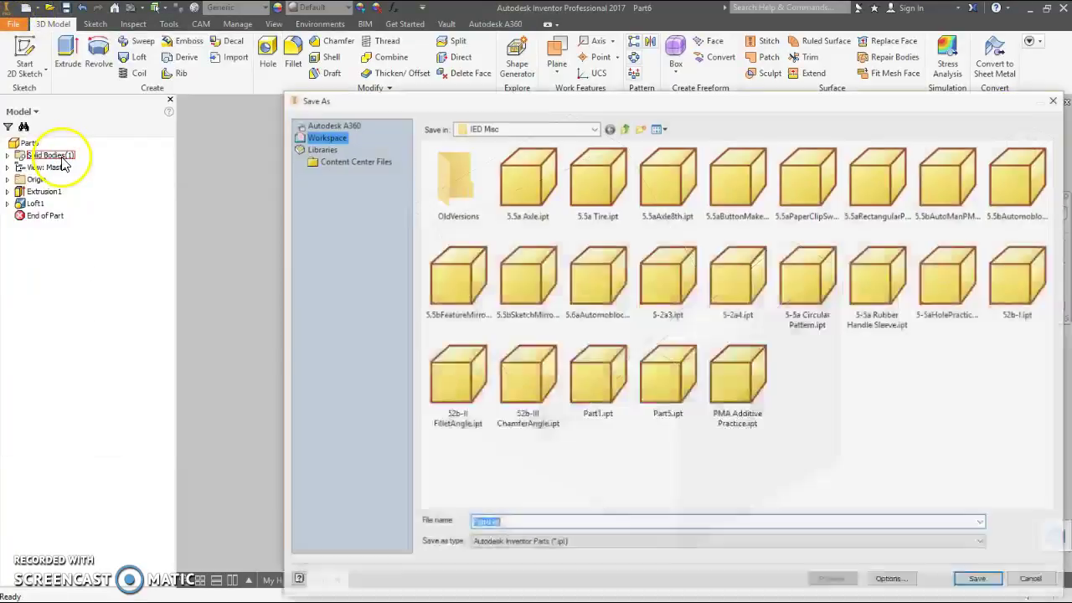
text(5.5)
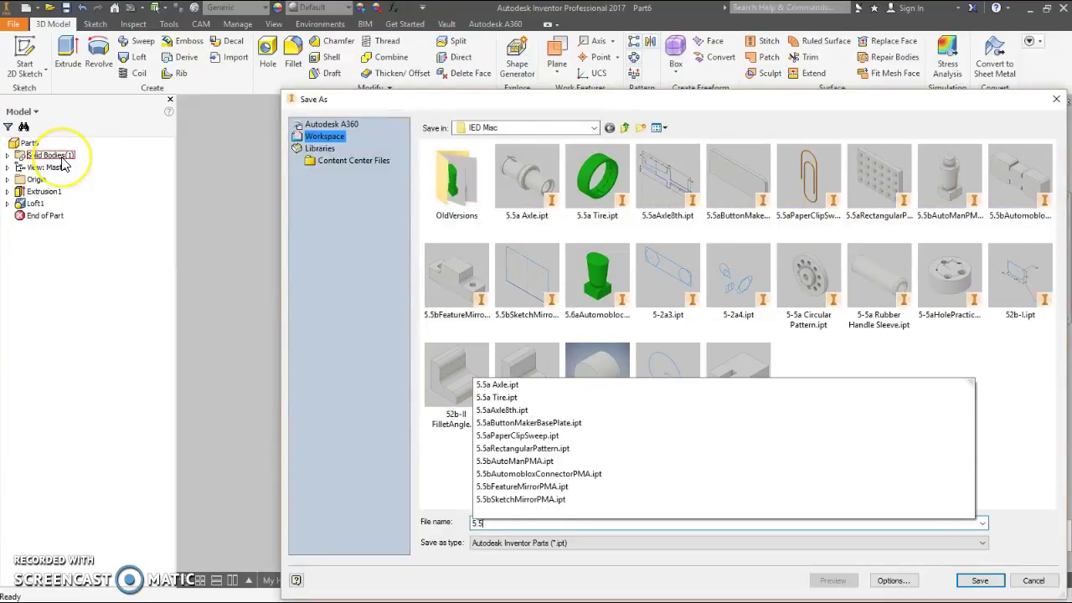
text(b)
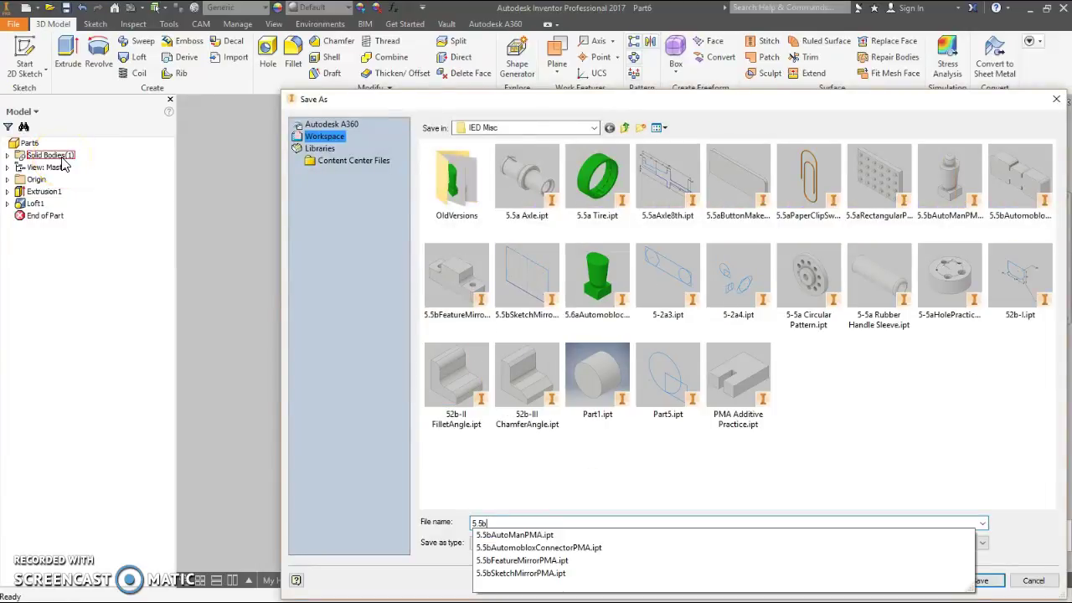
text(LoftCutPracticePMA.ipt)
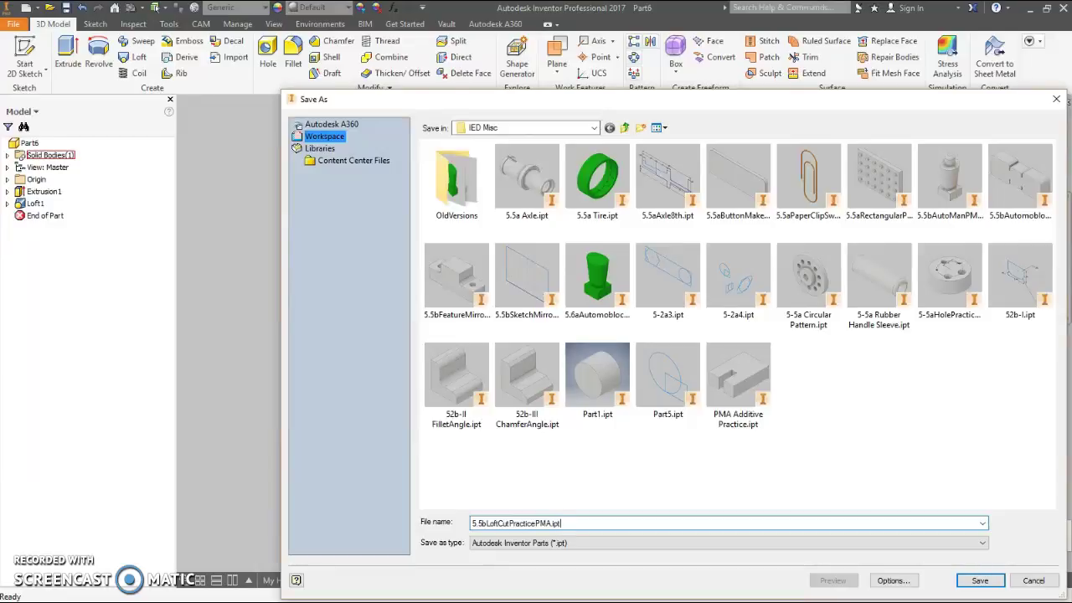
click(983, 584)
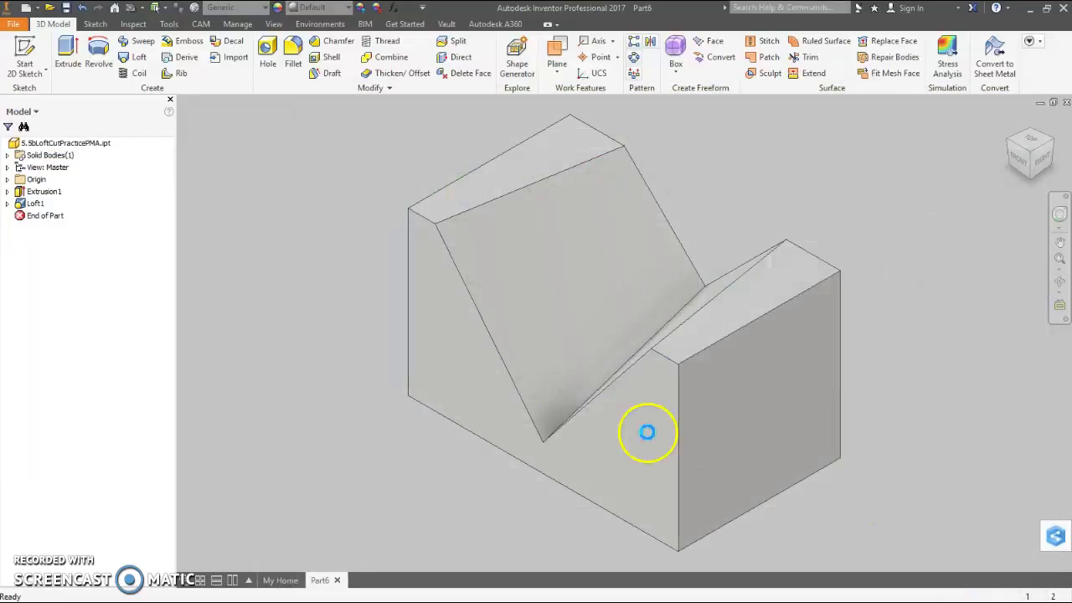
- Create a new part and start a 2D sketch on the XZ plane
click(46, 27)
click(21, 26)
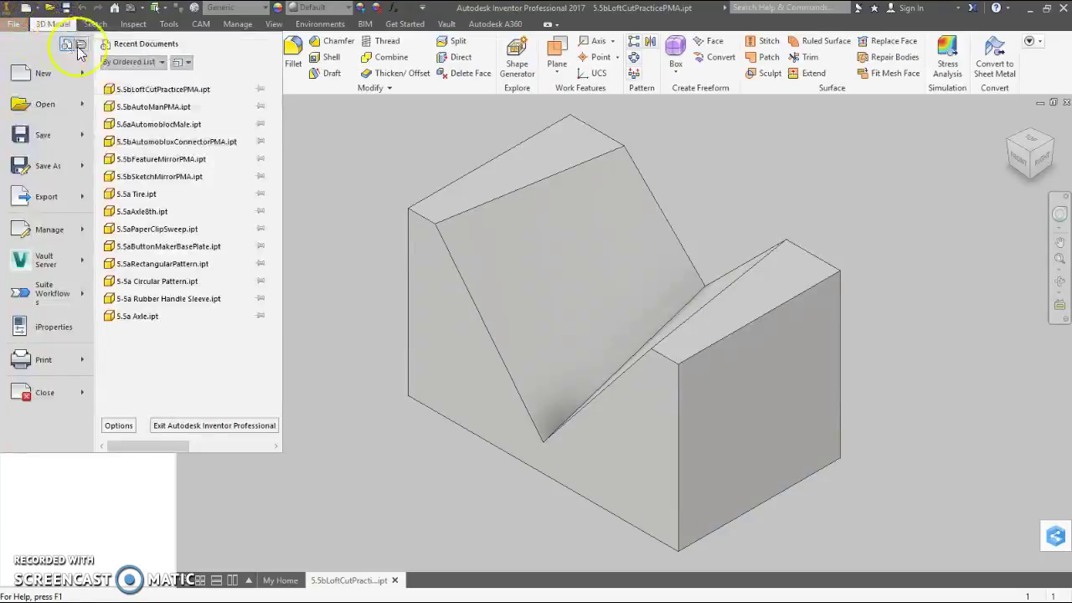
click(71, 75)
click(629, 451)
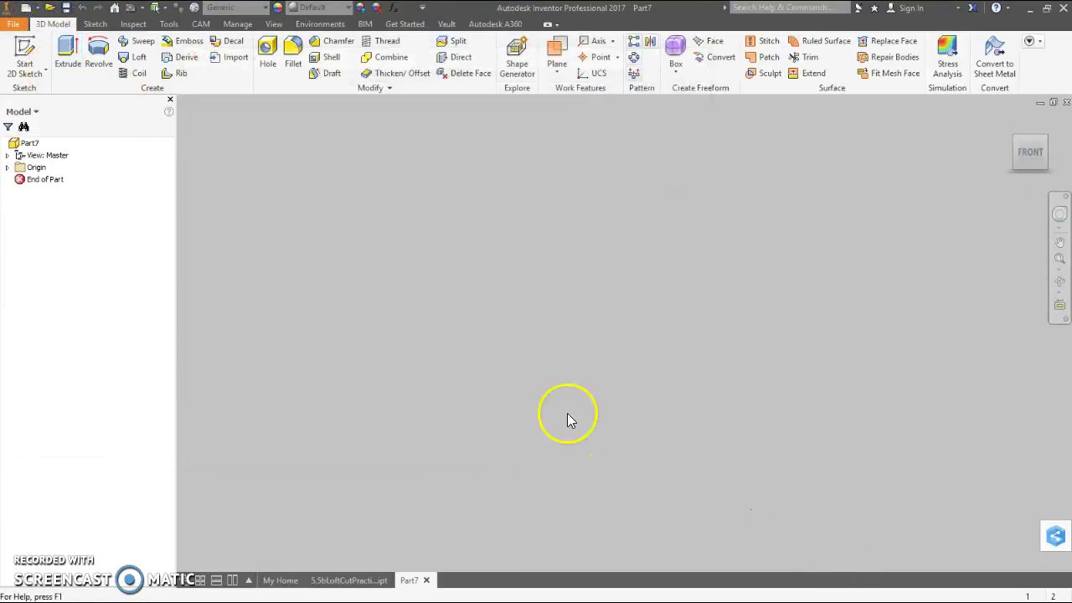
click(27, 62)
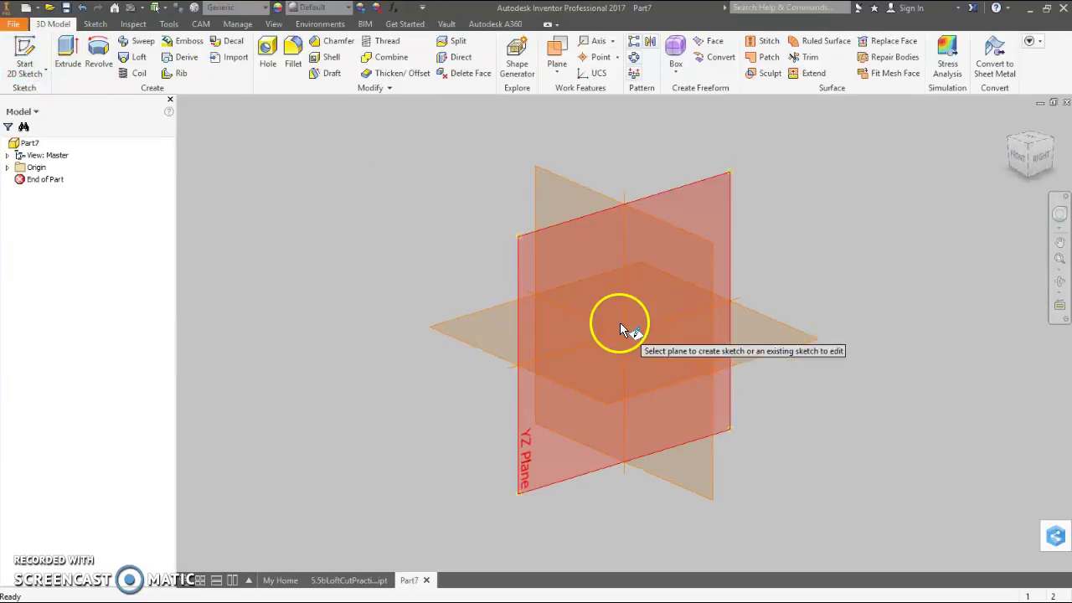
click(497, 329)
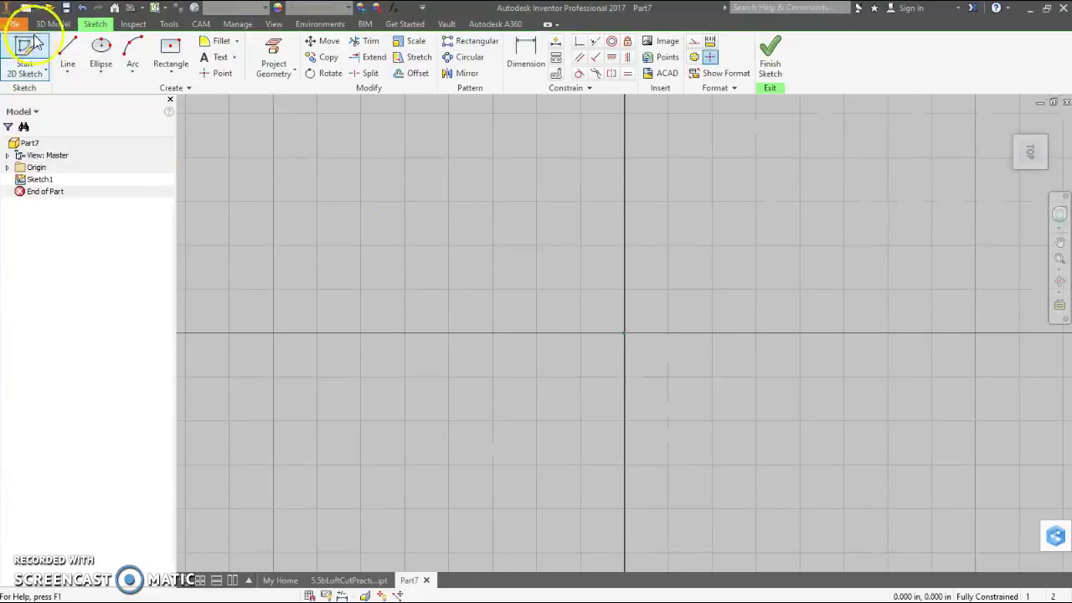
- Draw a wide ellipse centred on the origin
click(100, 52)
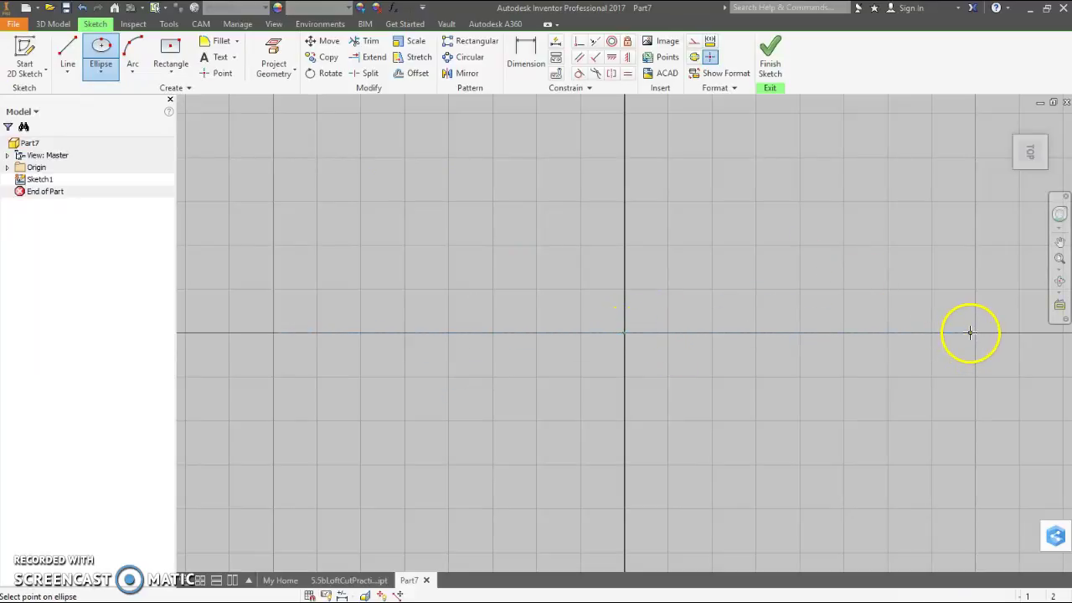
click(854, 261)
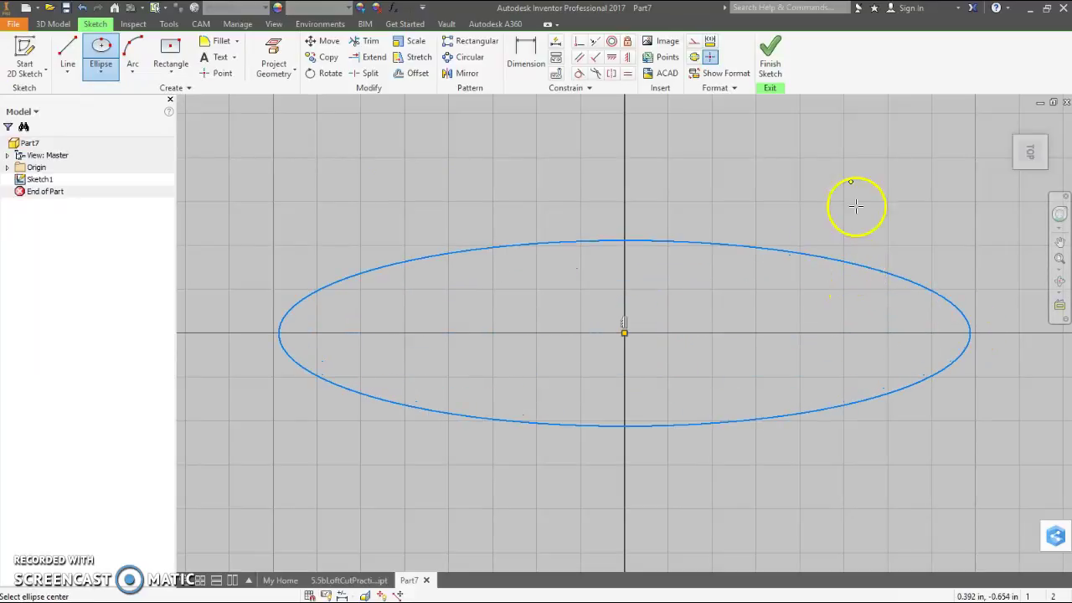
right_click(835, 167)
click(836, 124)
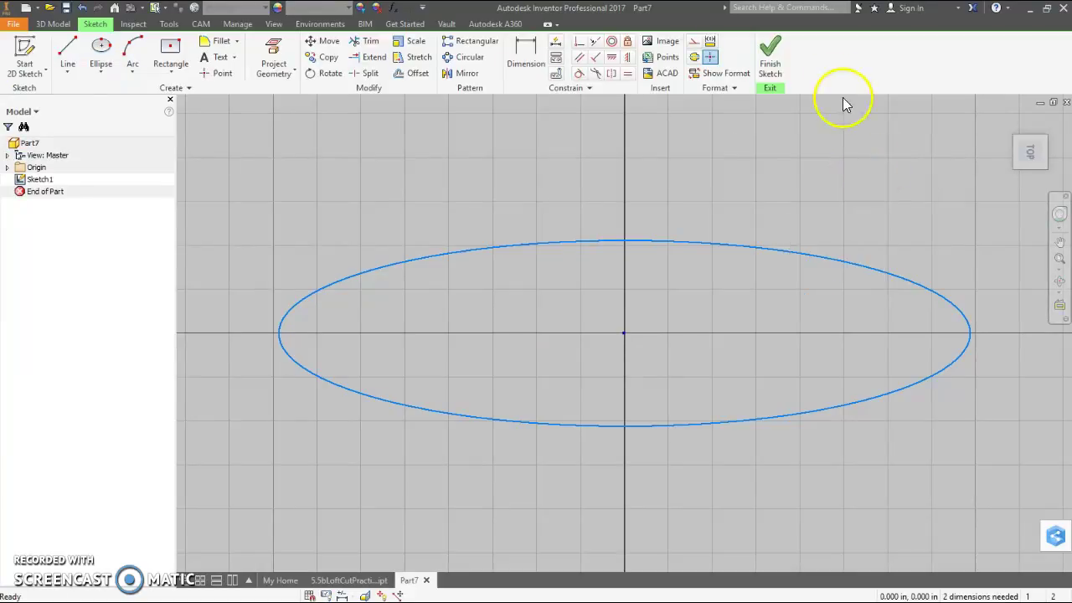
- Exit the ellipse sketch and make the XZ plane visible in the 3D view
click(769, 66)
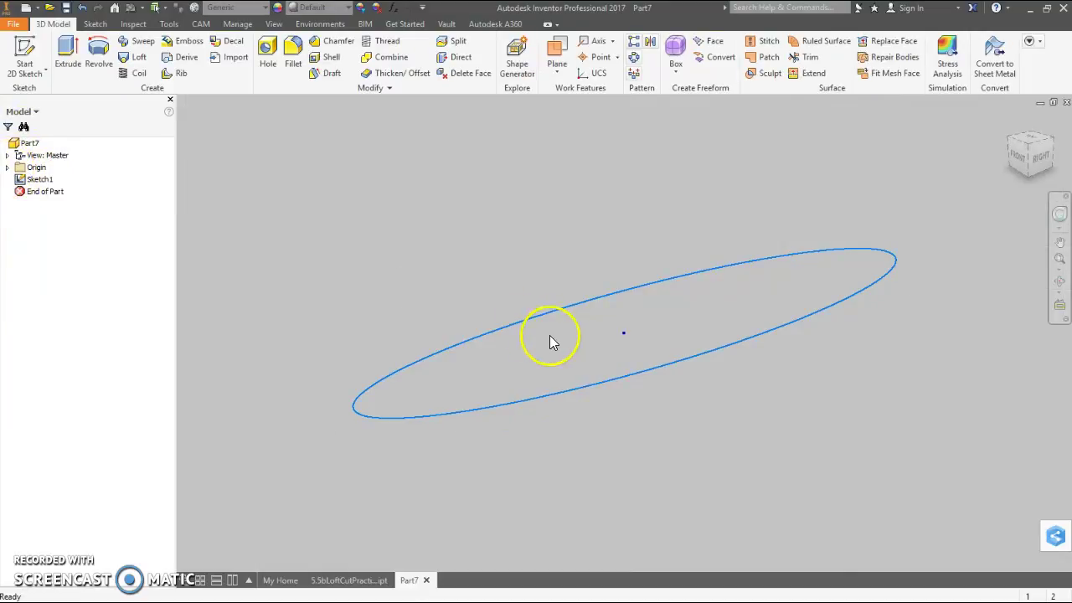
click(7, 168)
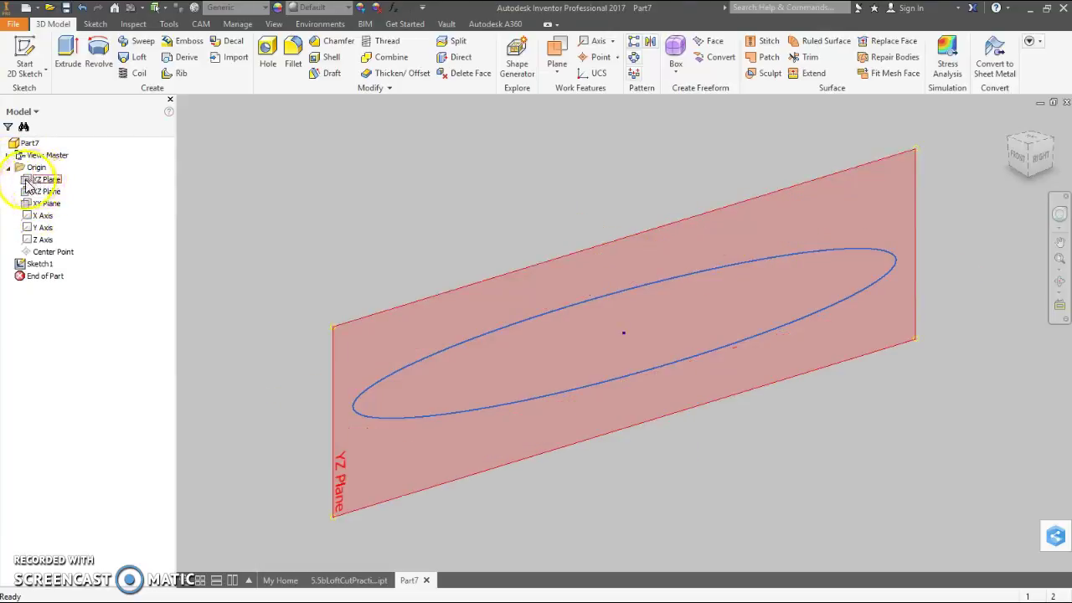
right_click(26, 198)
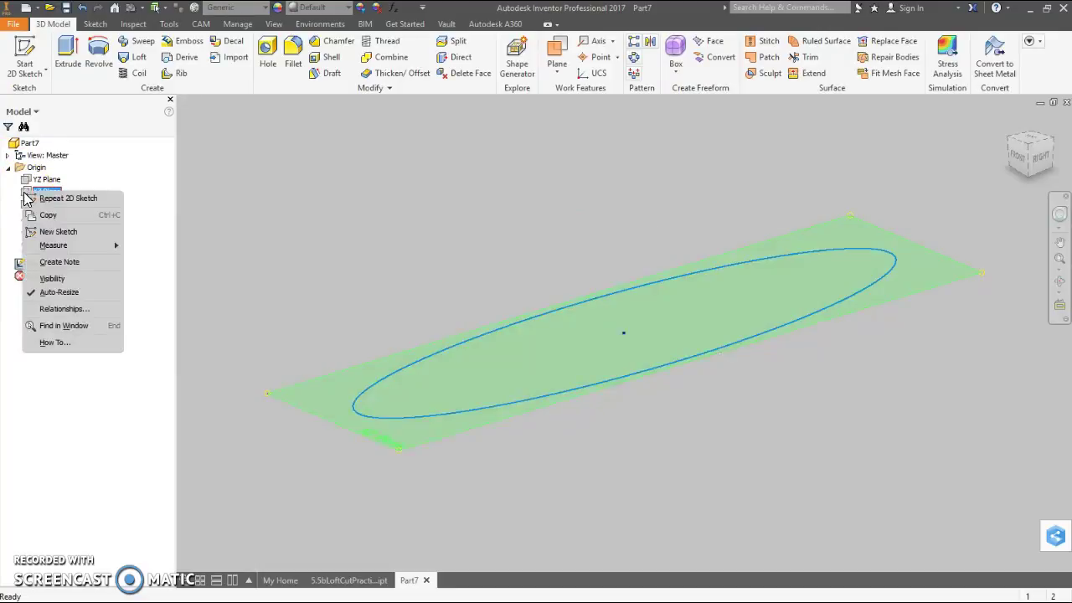
click(62, 278)
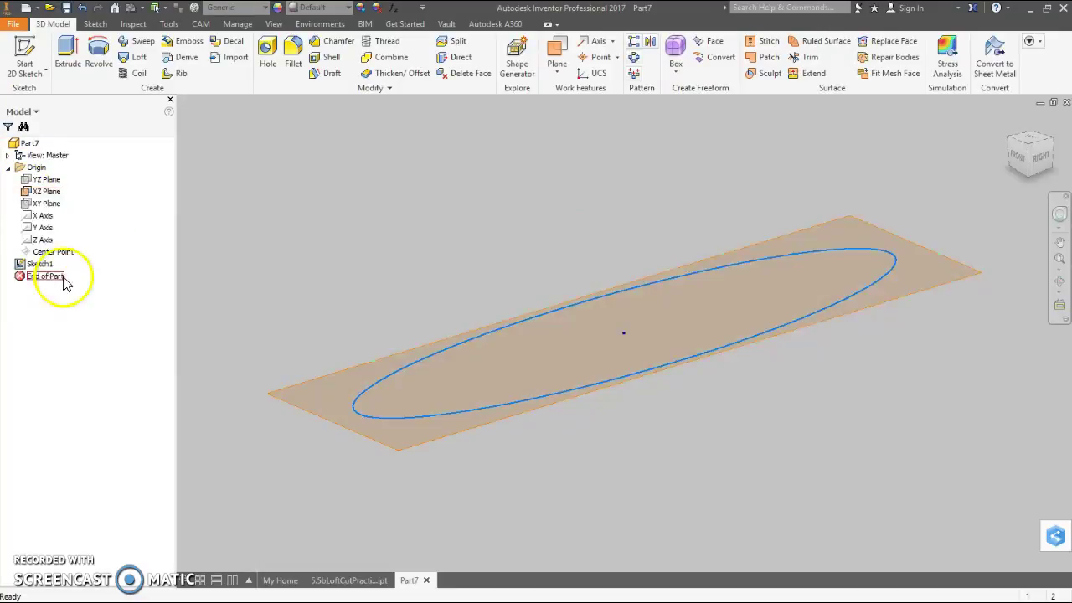
scroll(682, 171, down, 2)
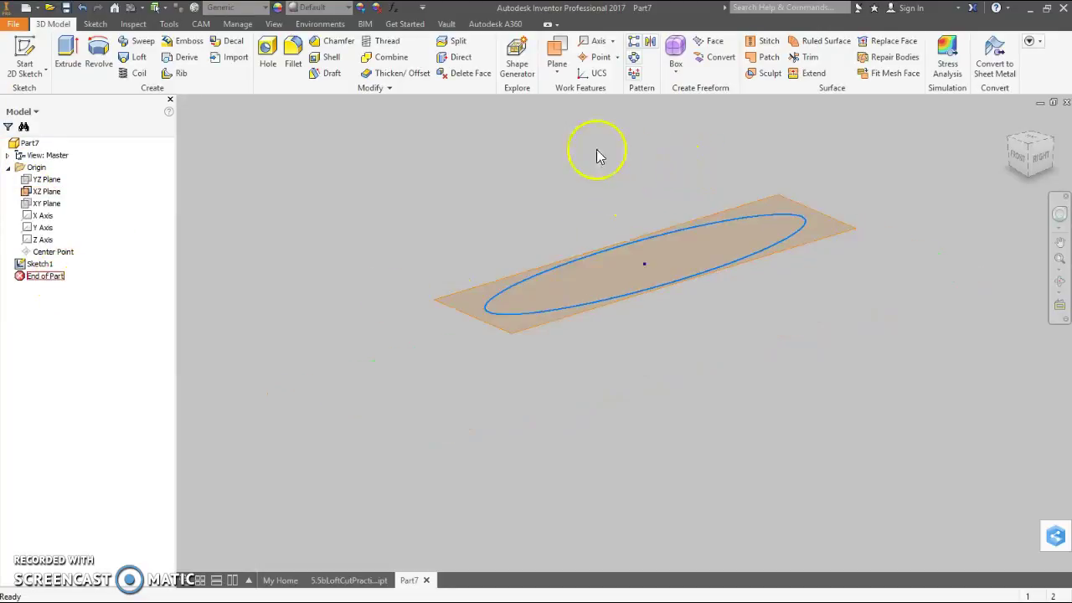
middle_drag(598, 155, 590, 305)
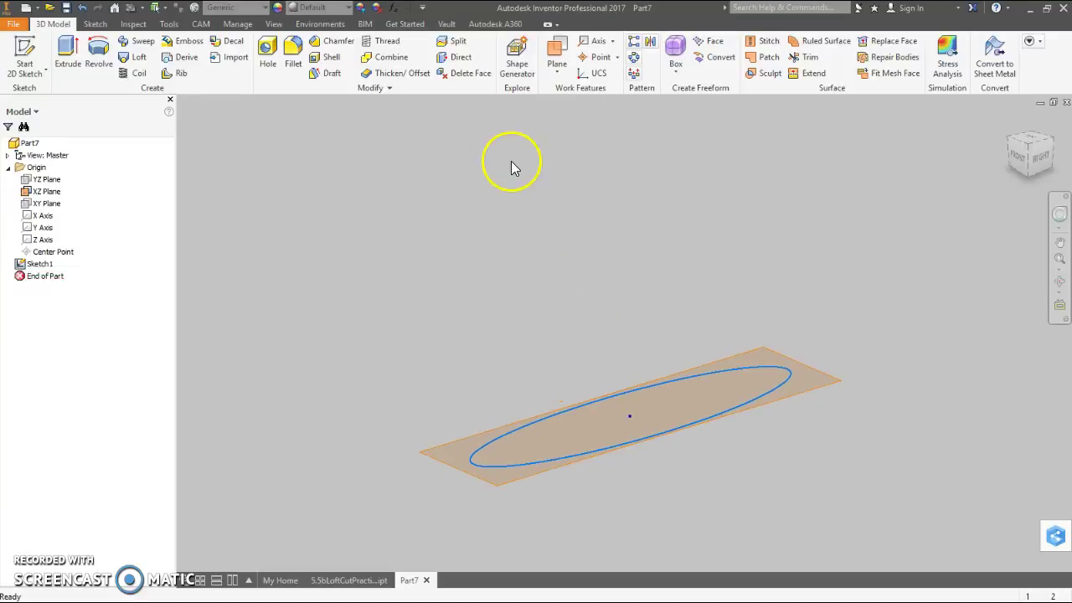
- Create Work Plane1 offset 5 in from the XZ plane and verify its offset
click(558, 67)
click(615, 134)
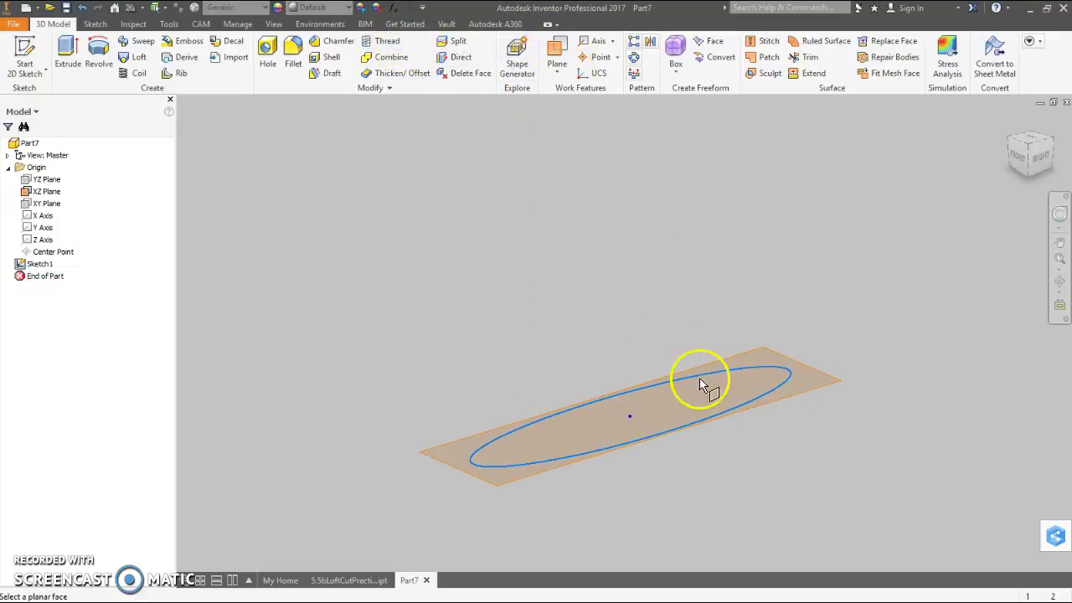
click(817, 395)
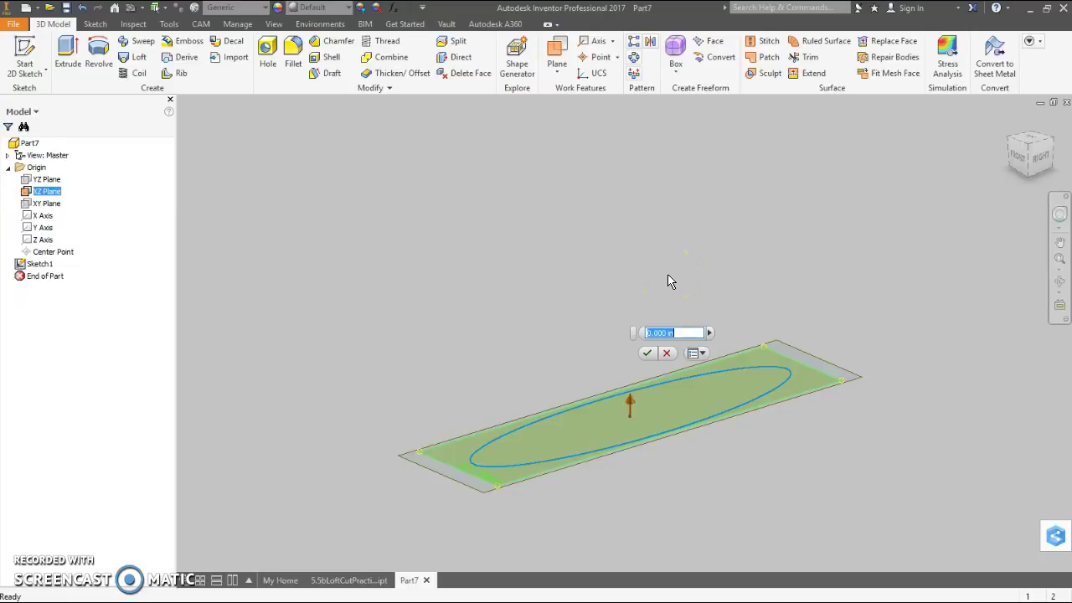
key(Return)
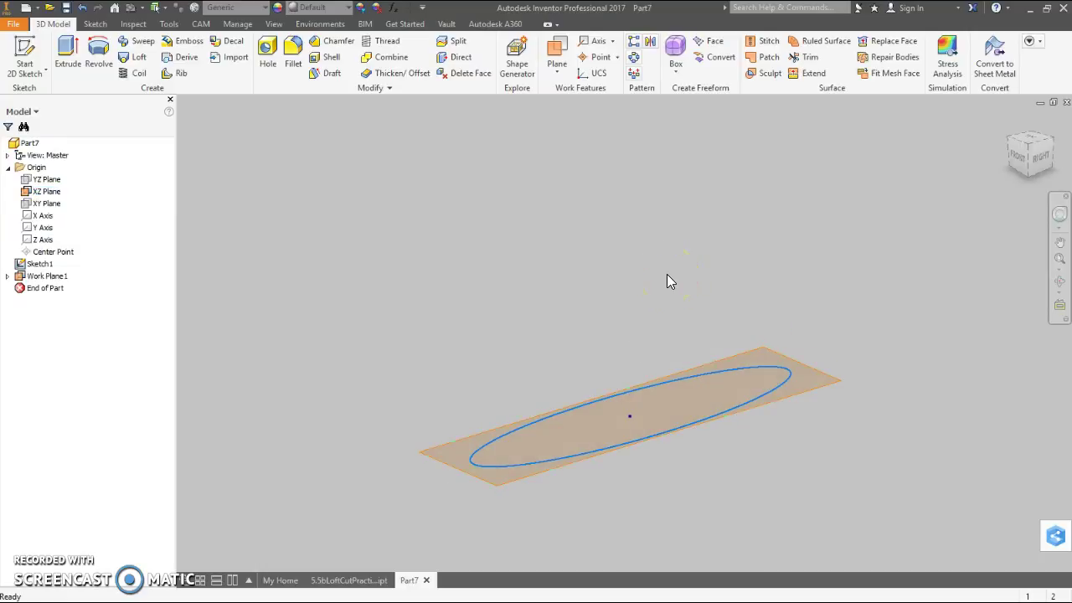
scroll(700, 285, up, 4)
scroll(699, 285, up, 3)
scroll(765, 210, down, 2)
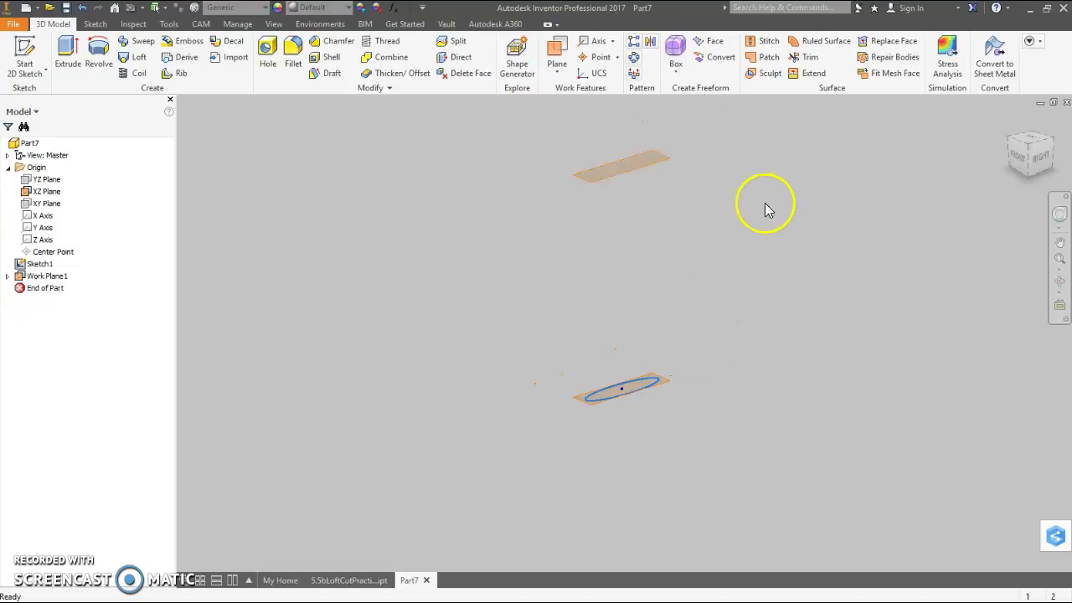
click(21, 280)
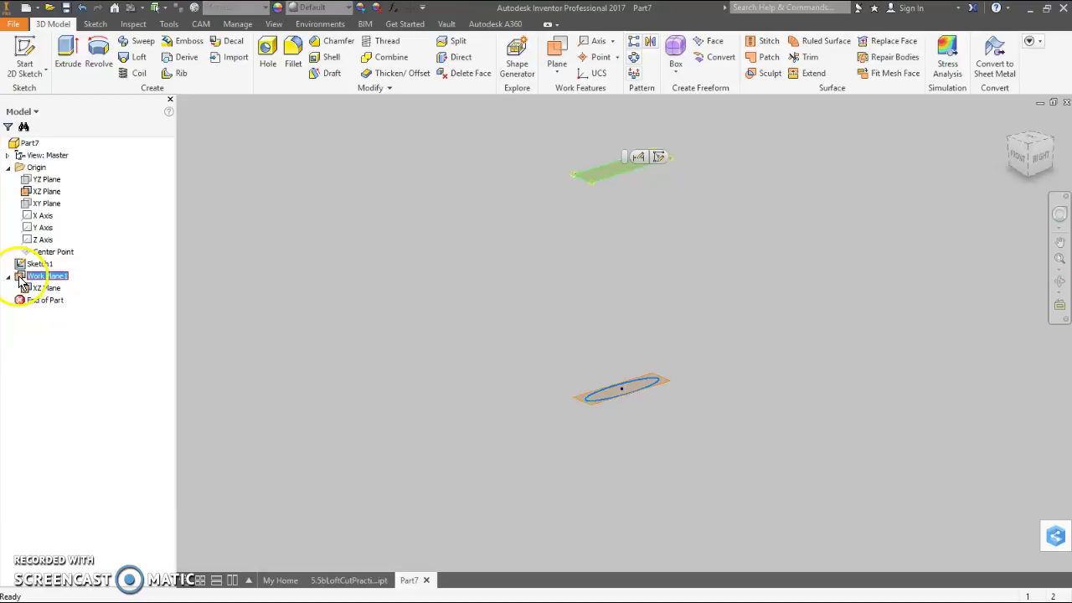
double_click(22, 282)
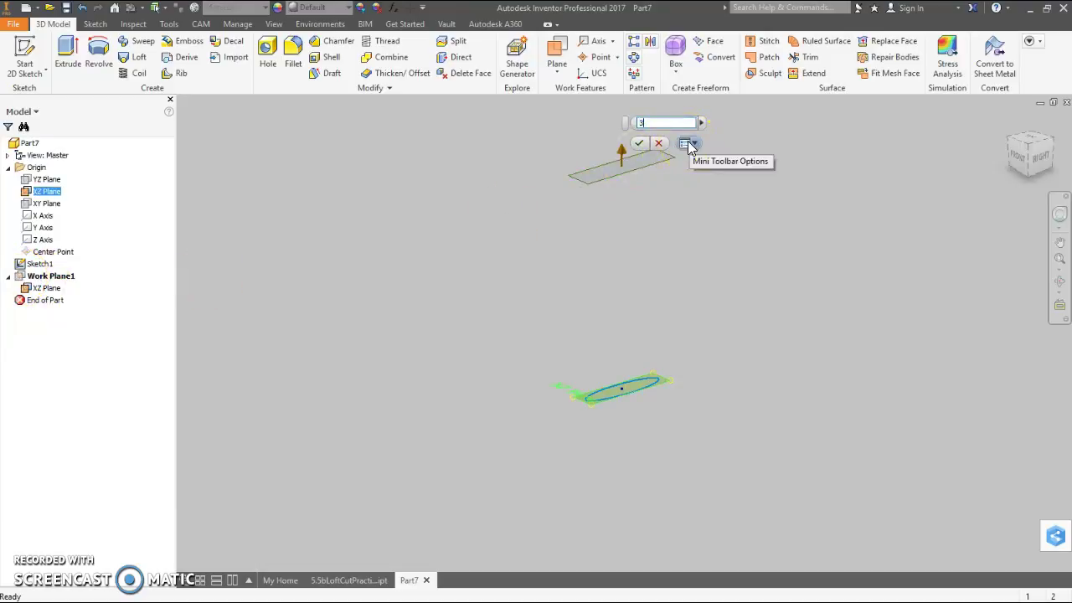
key(Return)
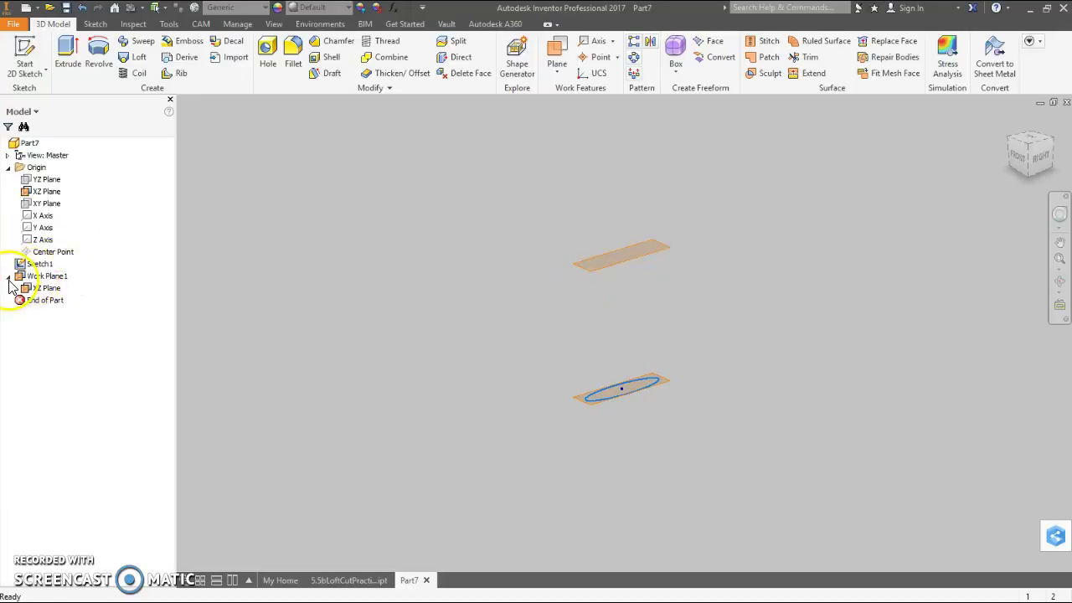
scroll(518, 223, down, 1)
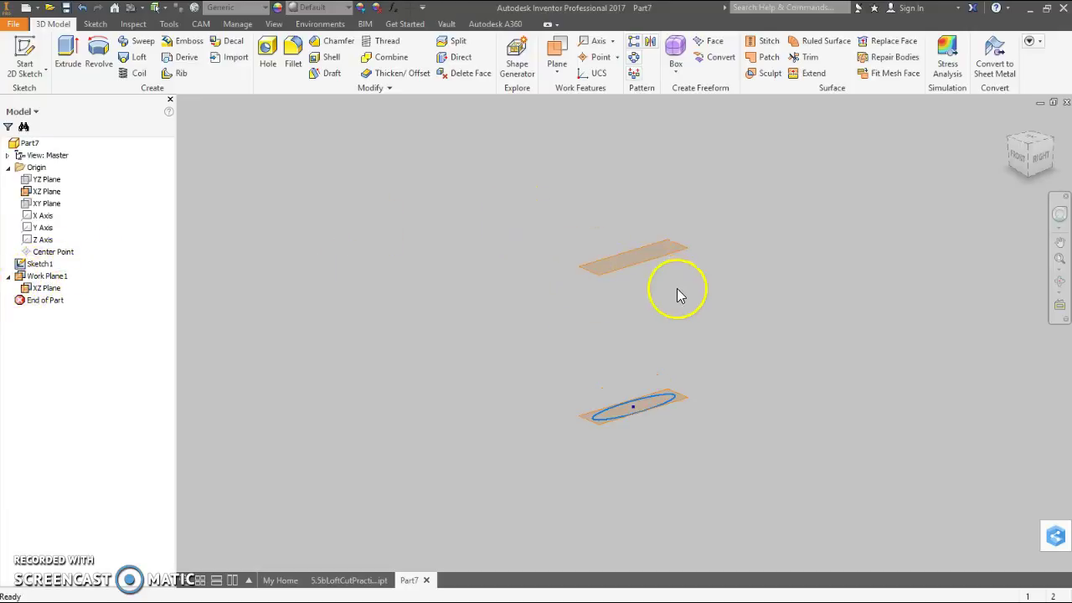
- Sketch a 6-sided polygon on Work Plane1 above the ellipse and finish Sketch2
click(25, 56)
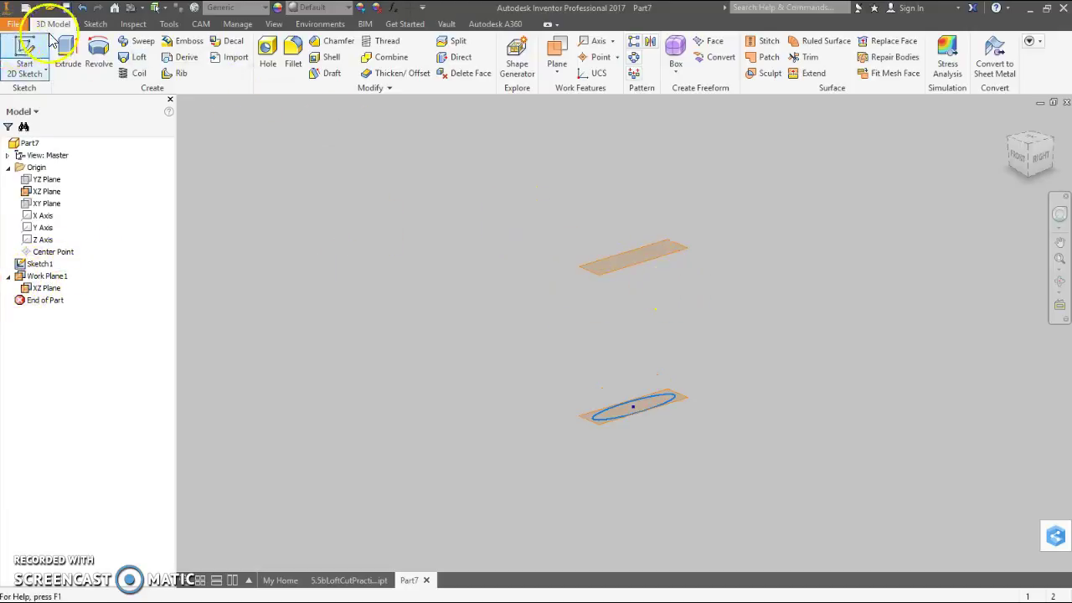
click(678, 262)
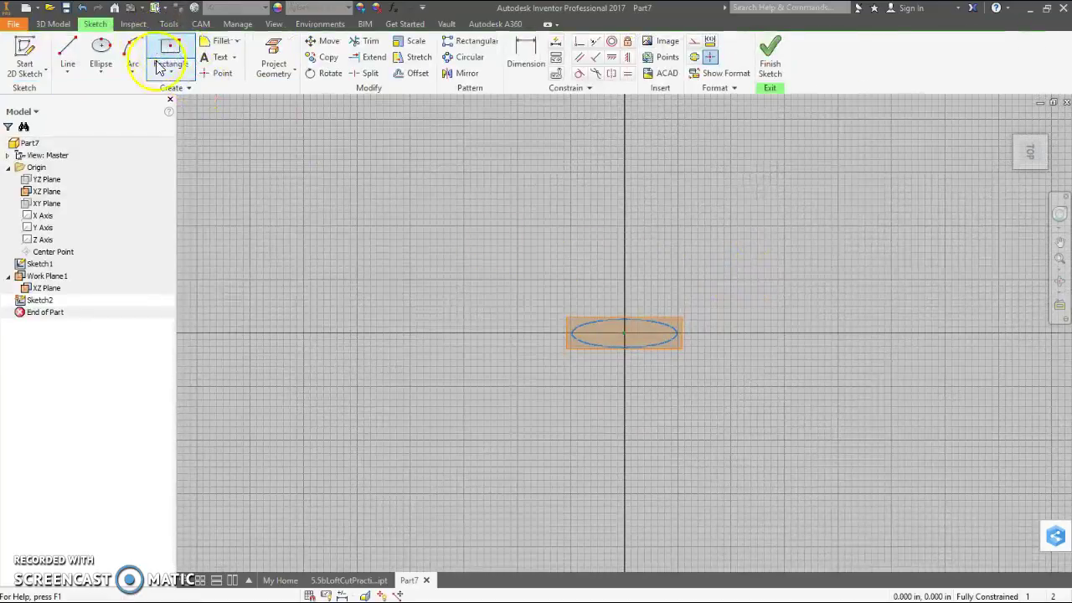
click(171, 77)
click(220, 343)
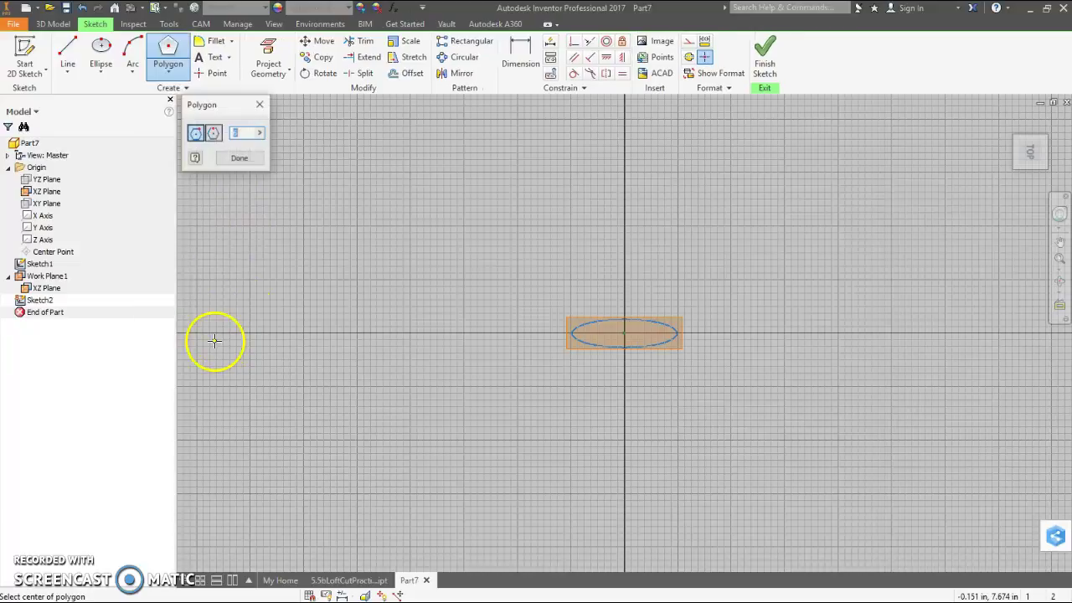
text(6)
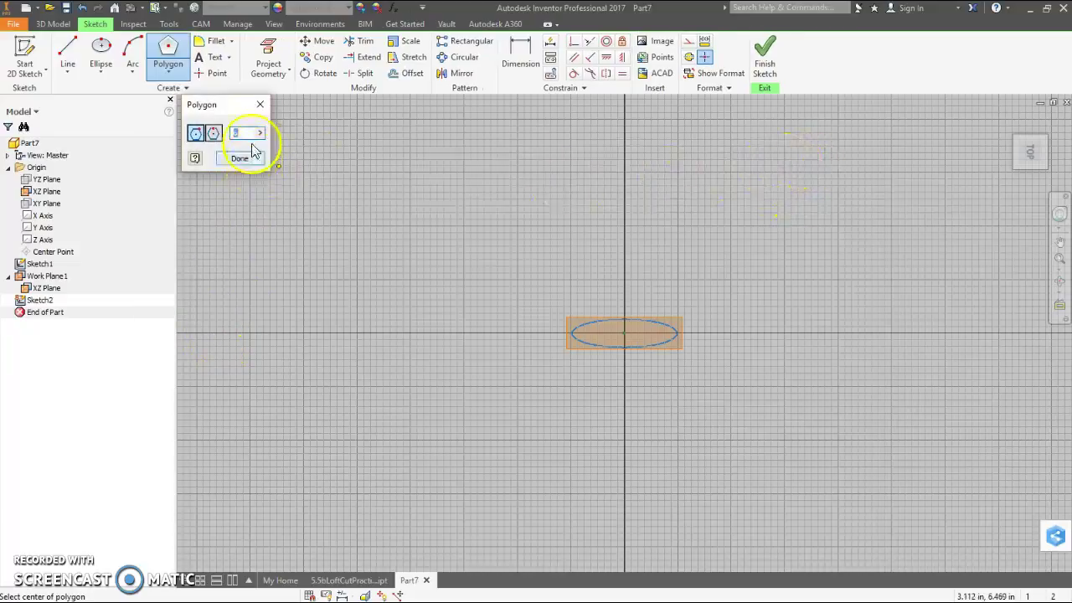
click(848, 179)
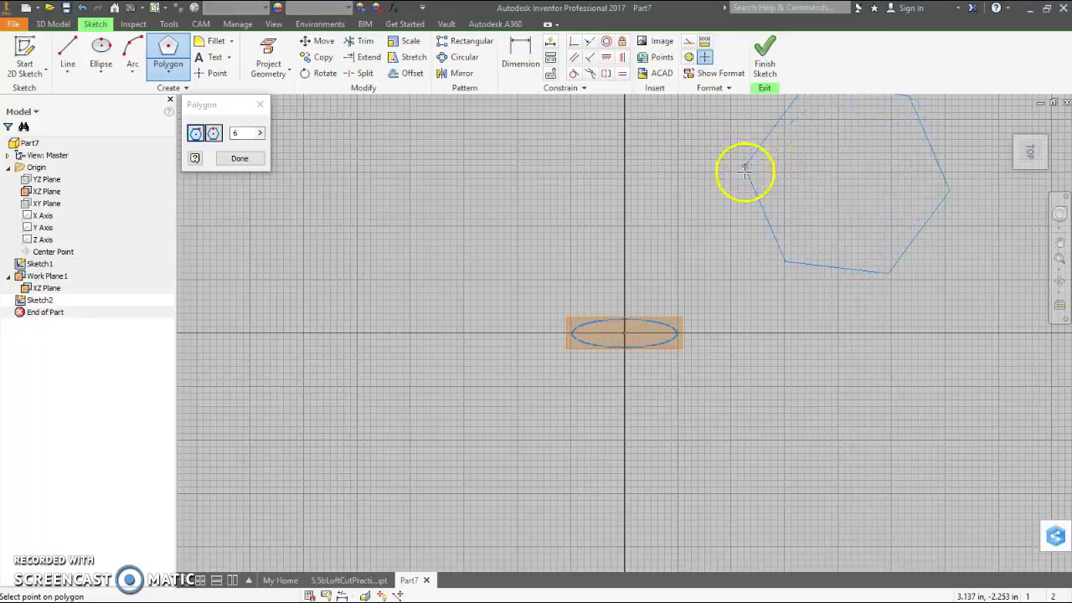
click(742, 171)
right_click(473, 138)
click(523, 136)
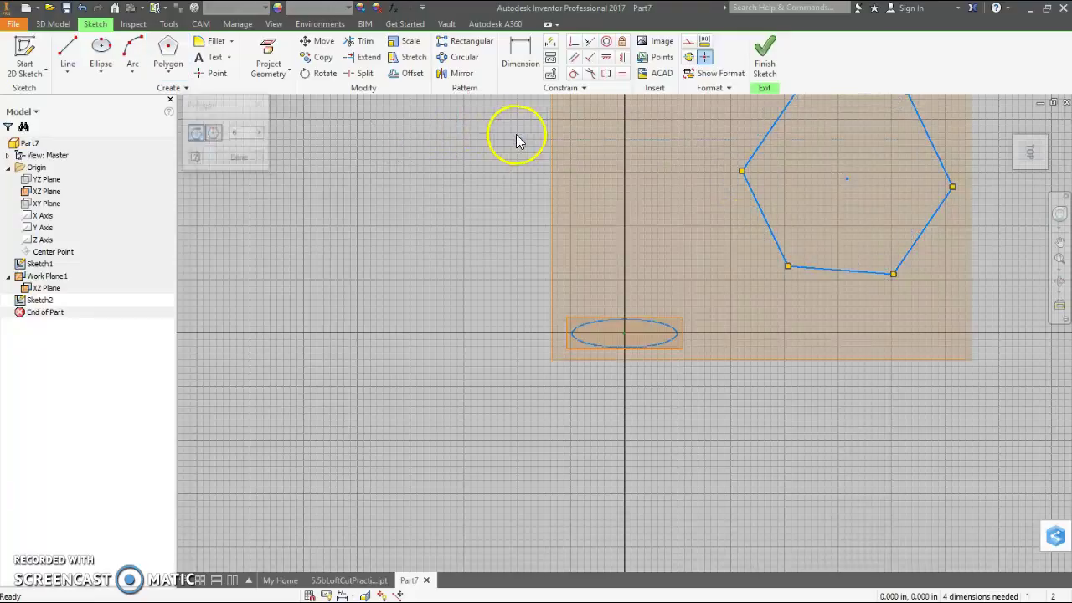
click(765, 59)
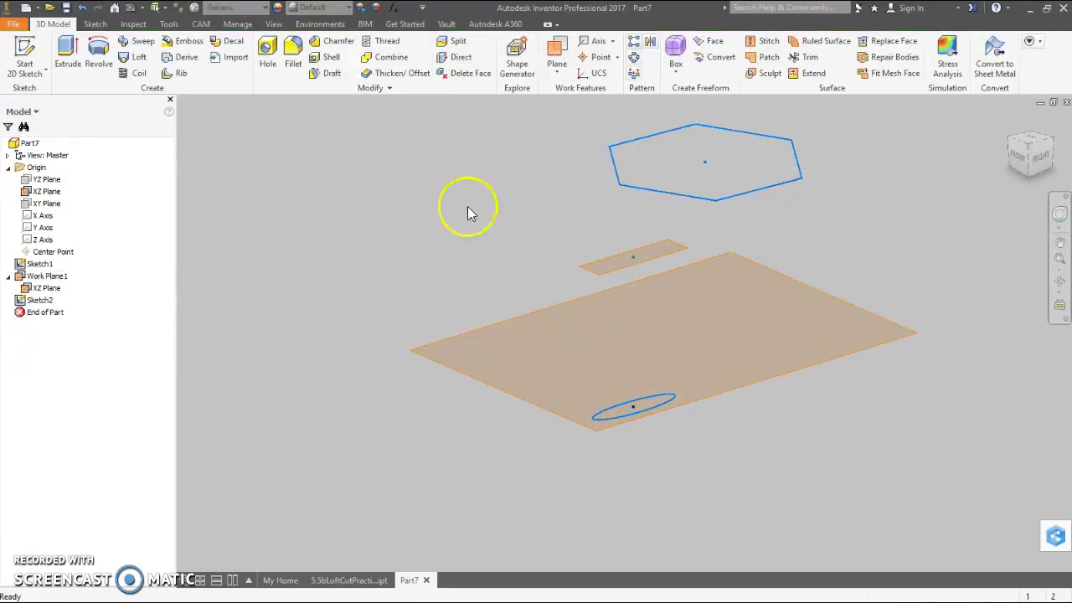
- Turn off visibility of the XZ plane and Work Plane1
right_click(459, 368)
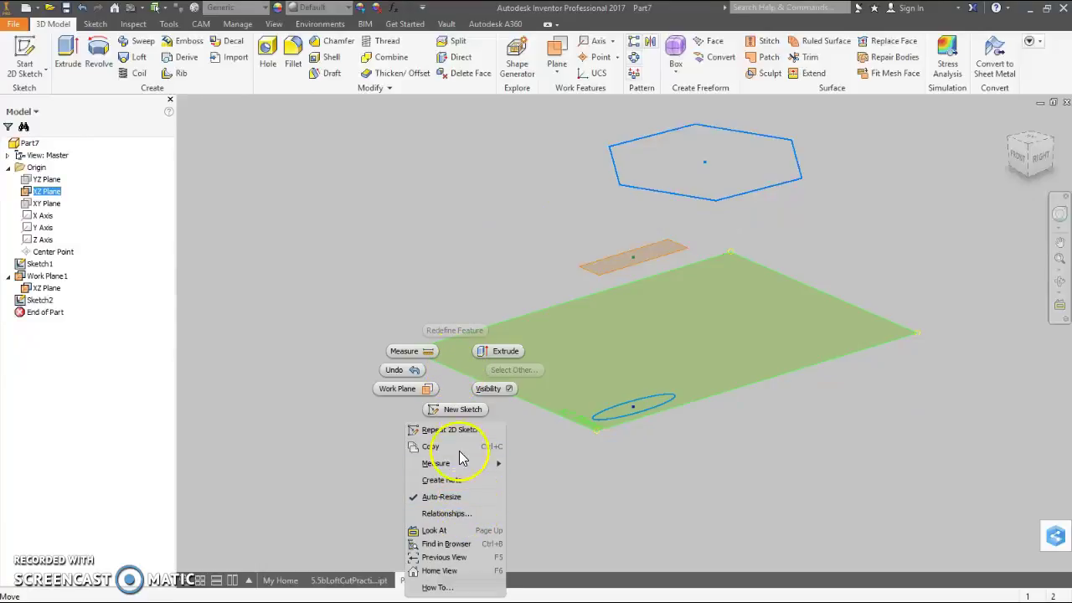
click(498, 394)
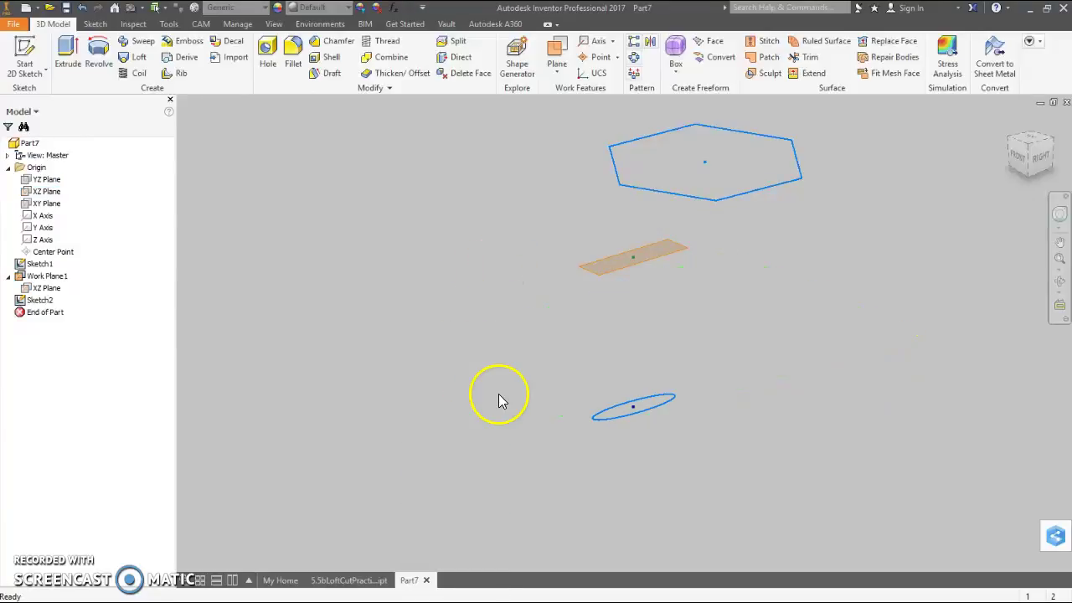
click(604, 278)
right_click(604, 278)
click(642, 259)
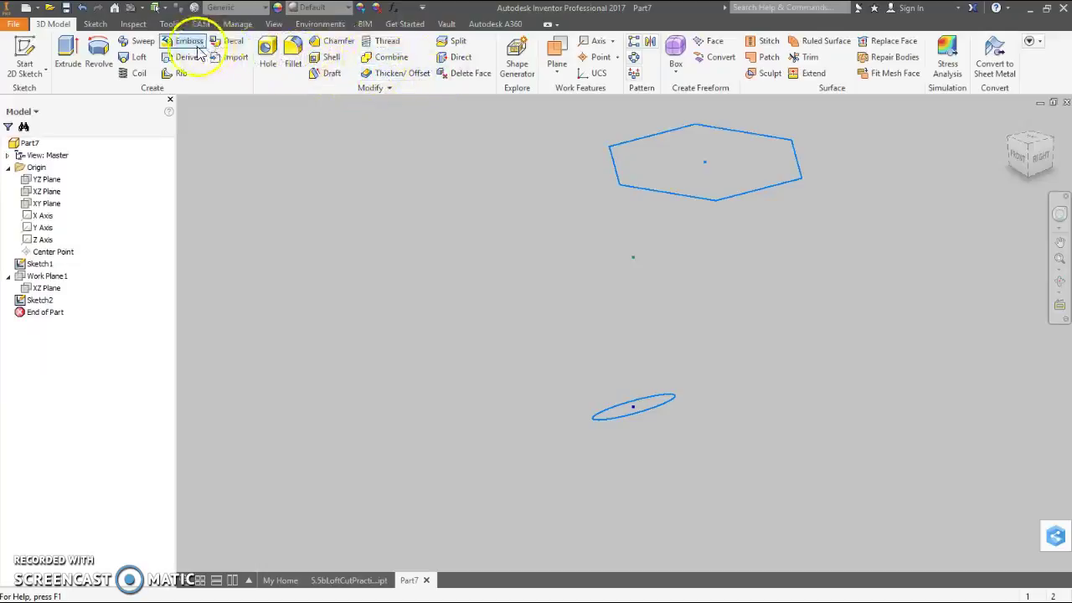
- Loft the hexagon sketch to the ellipse sketch as solid Loft1 and inspect it
click(139, 59)
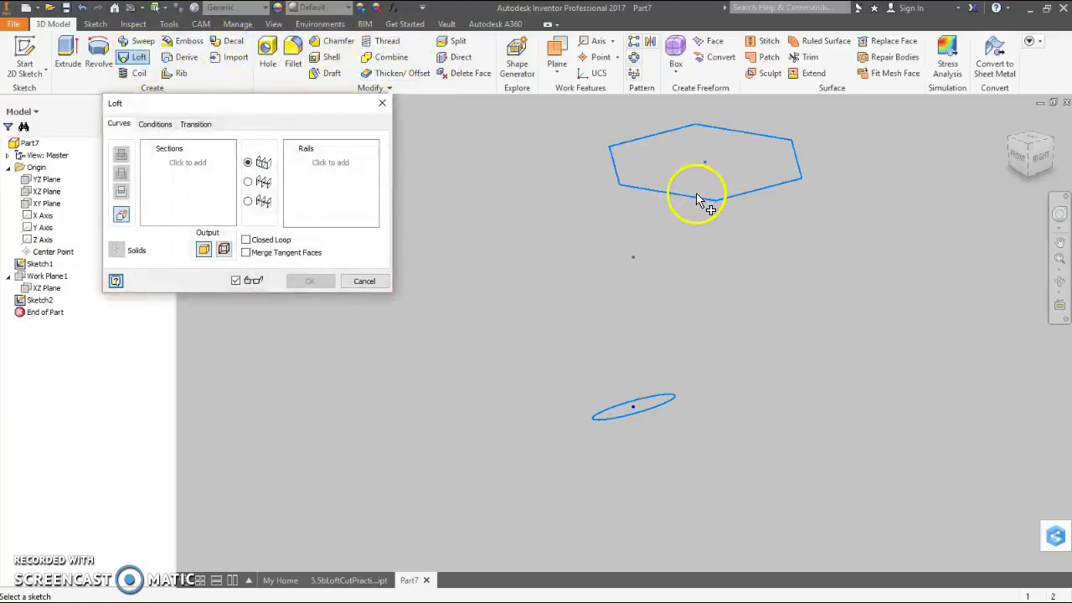
click(696, 202)
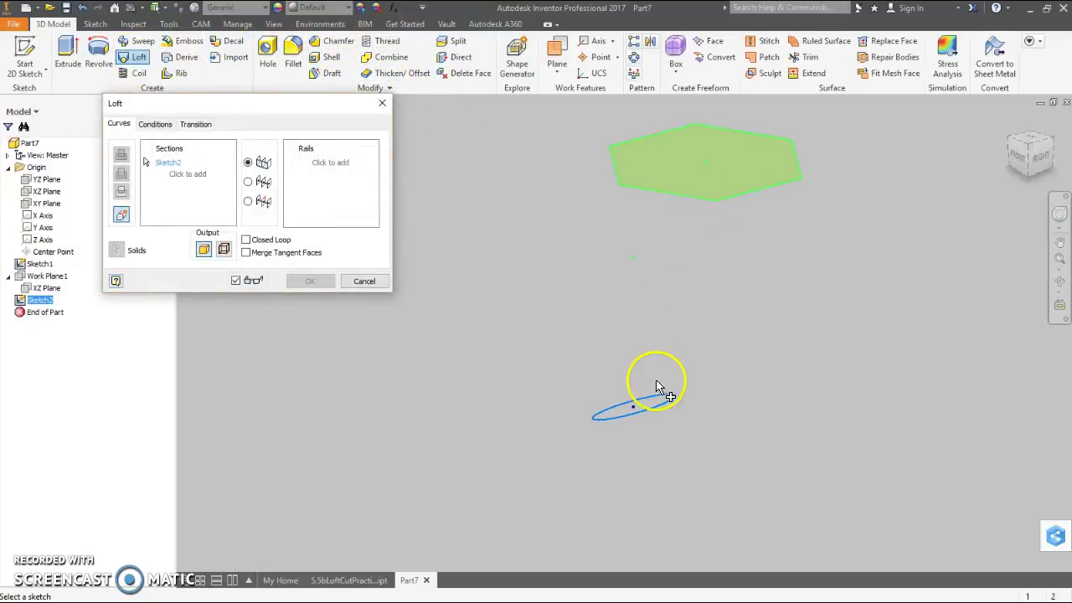
click(658, 404)
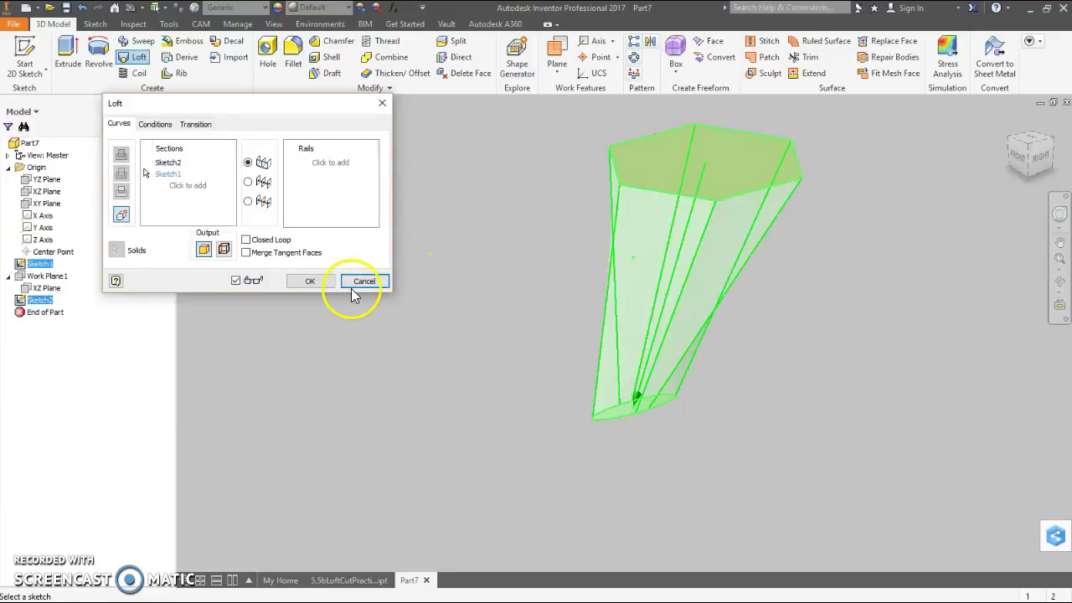
click(324, 284)
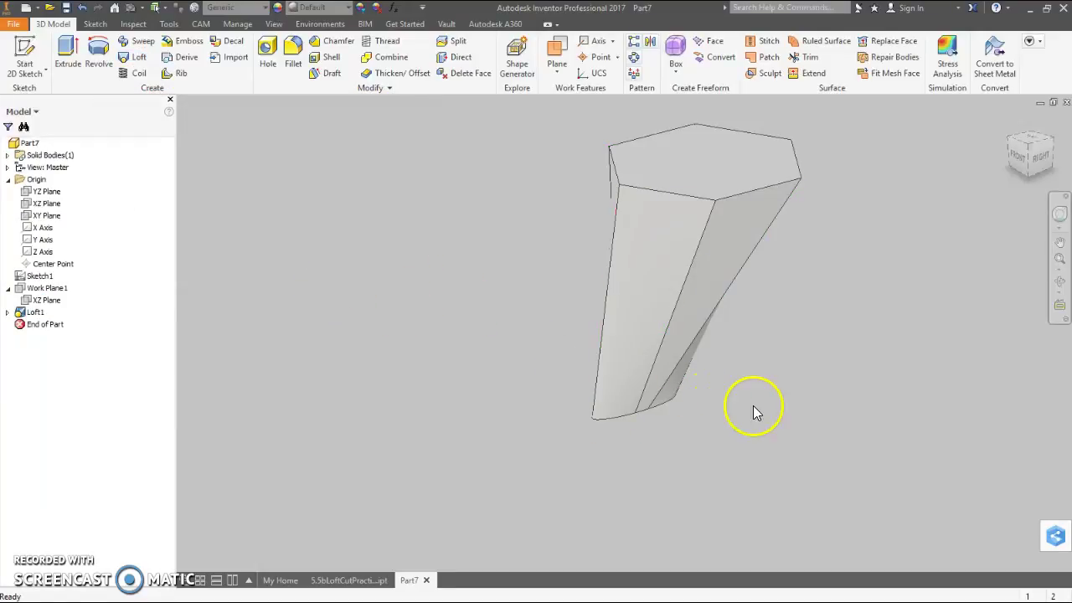
shift+middle_drag(753, 412, 581, 251)
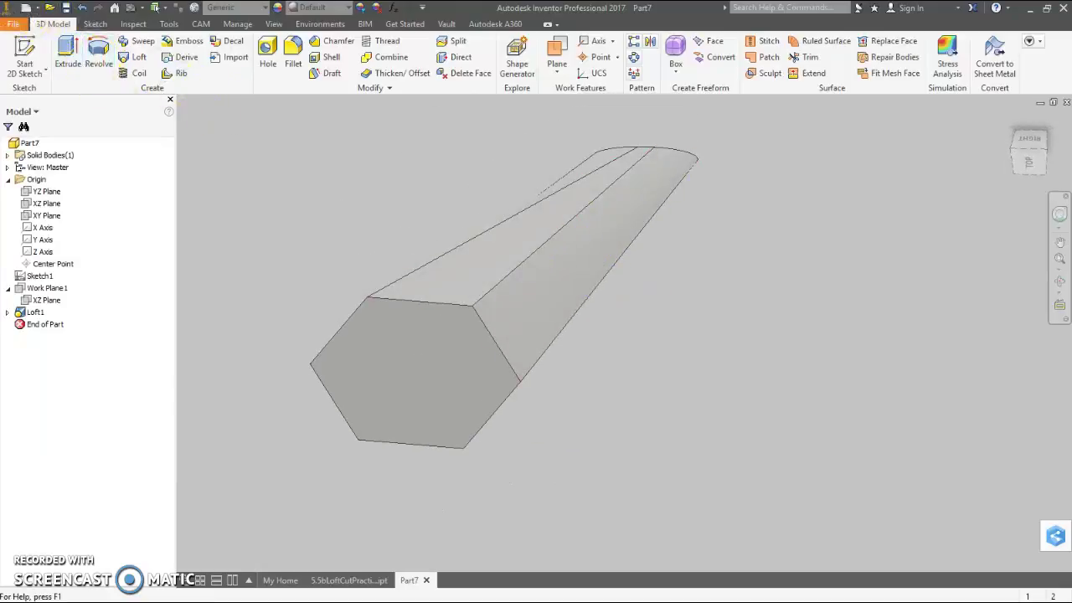
click(15, 23)
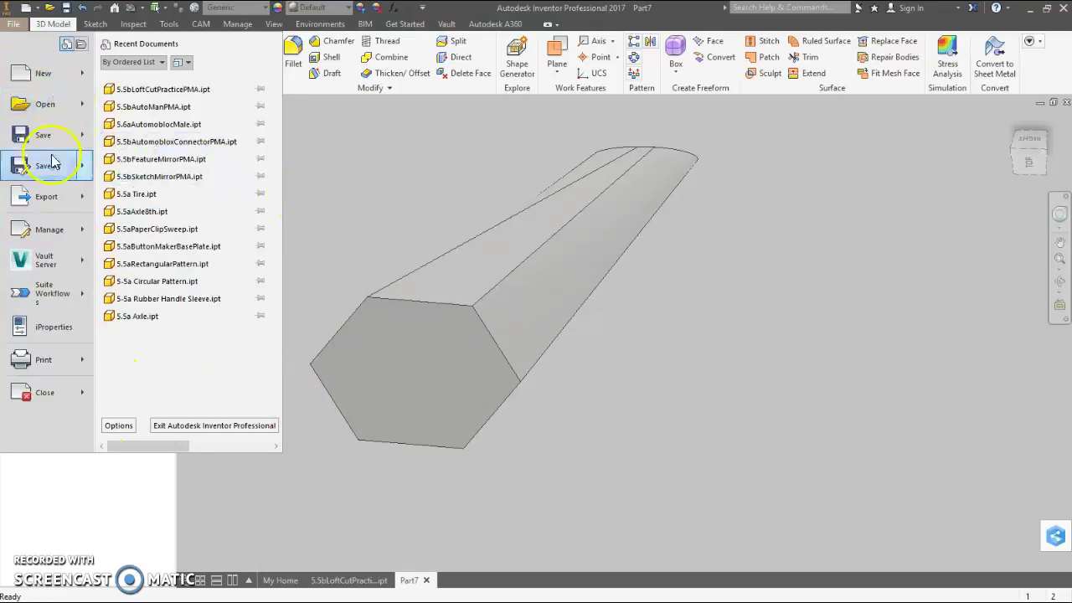
- Save the part under the new name 5.5bOtherLoftPMA
key(Escape)
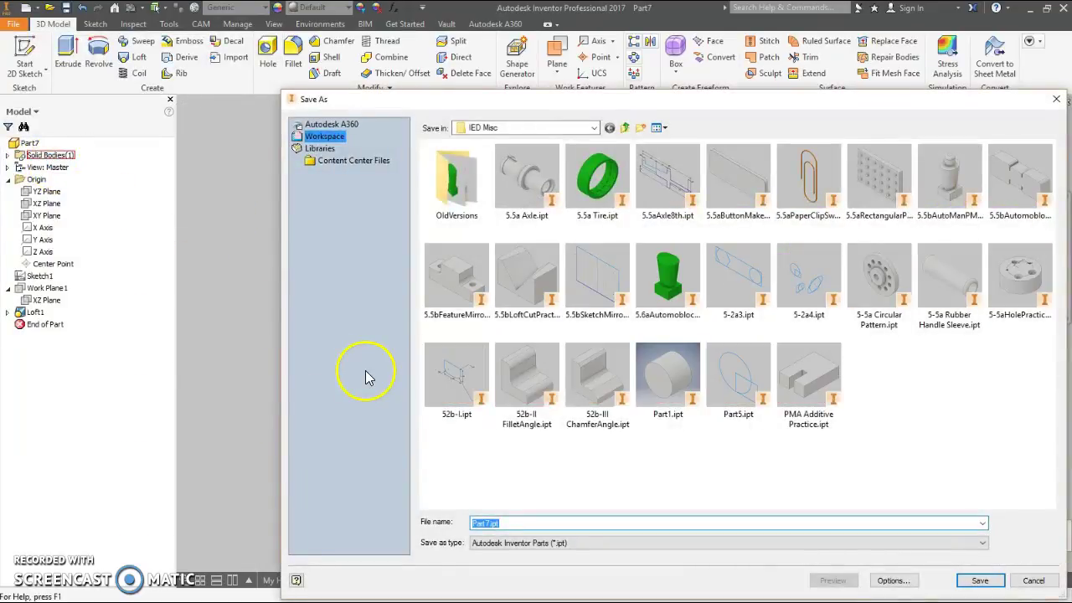
text(5.5b)
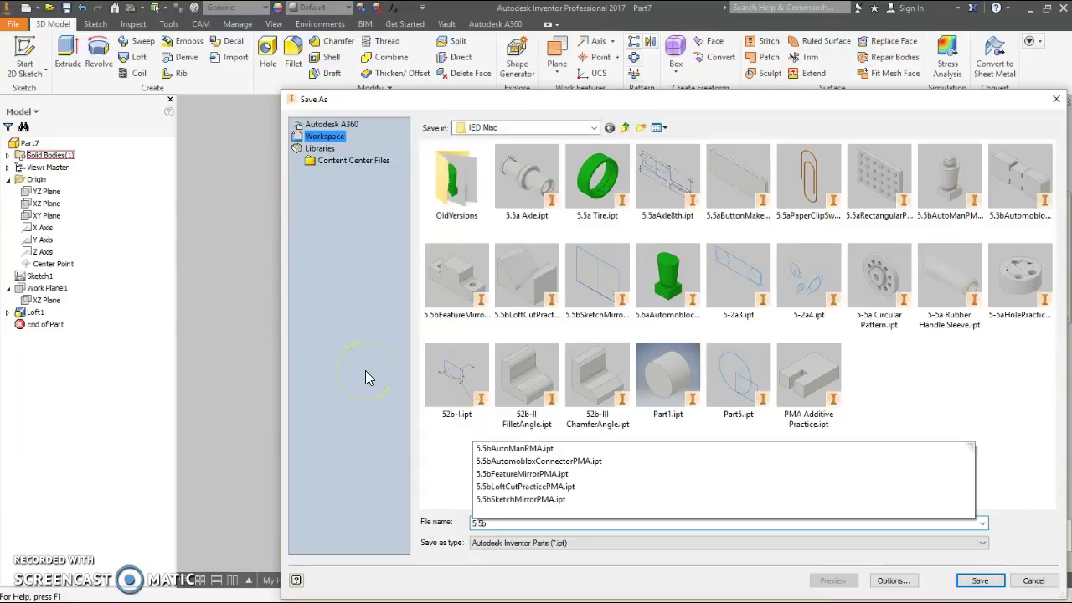
text(OtherLoftPMA.ipt)
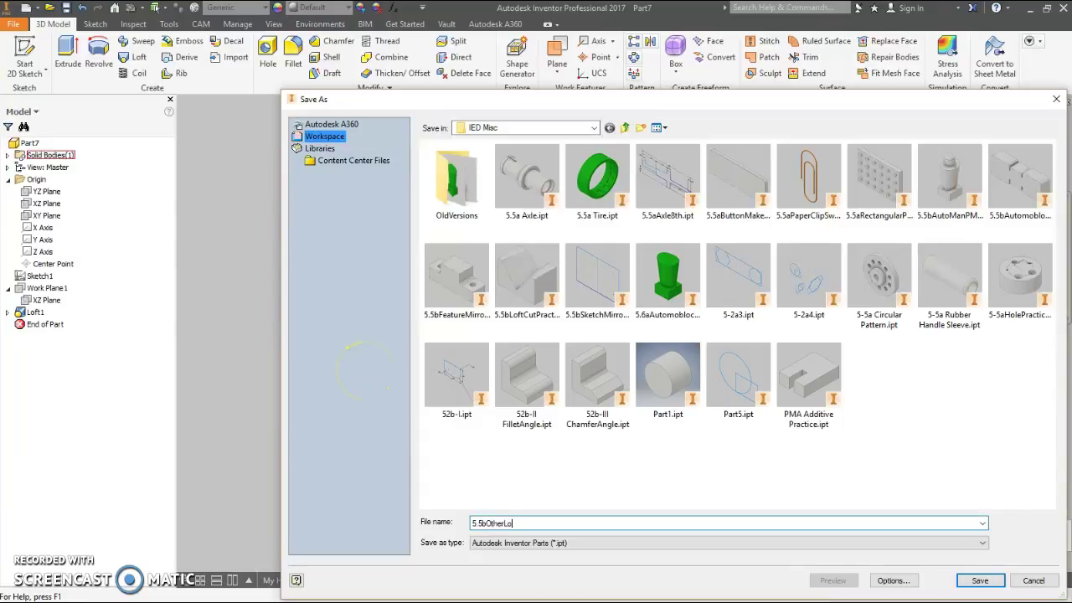